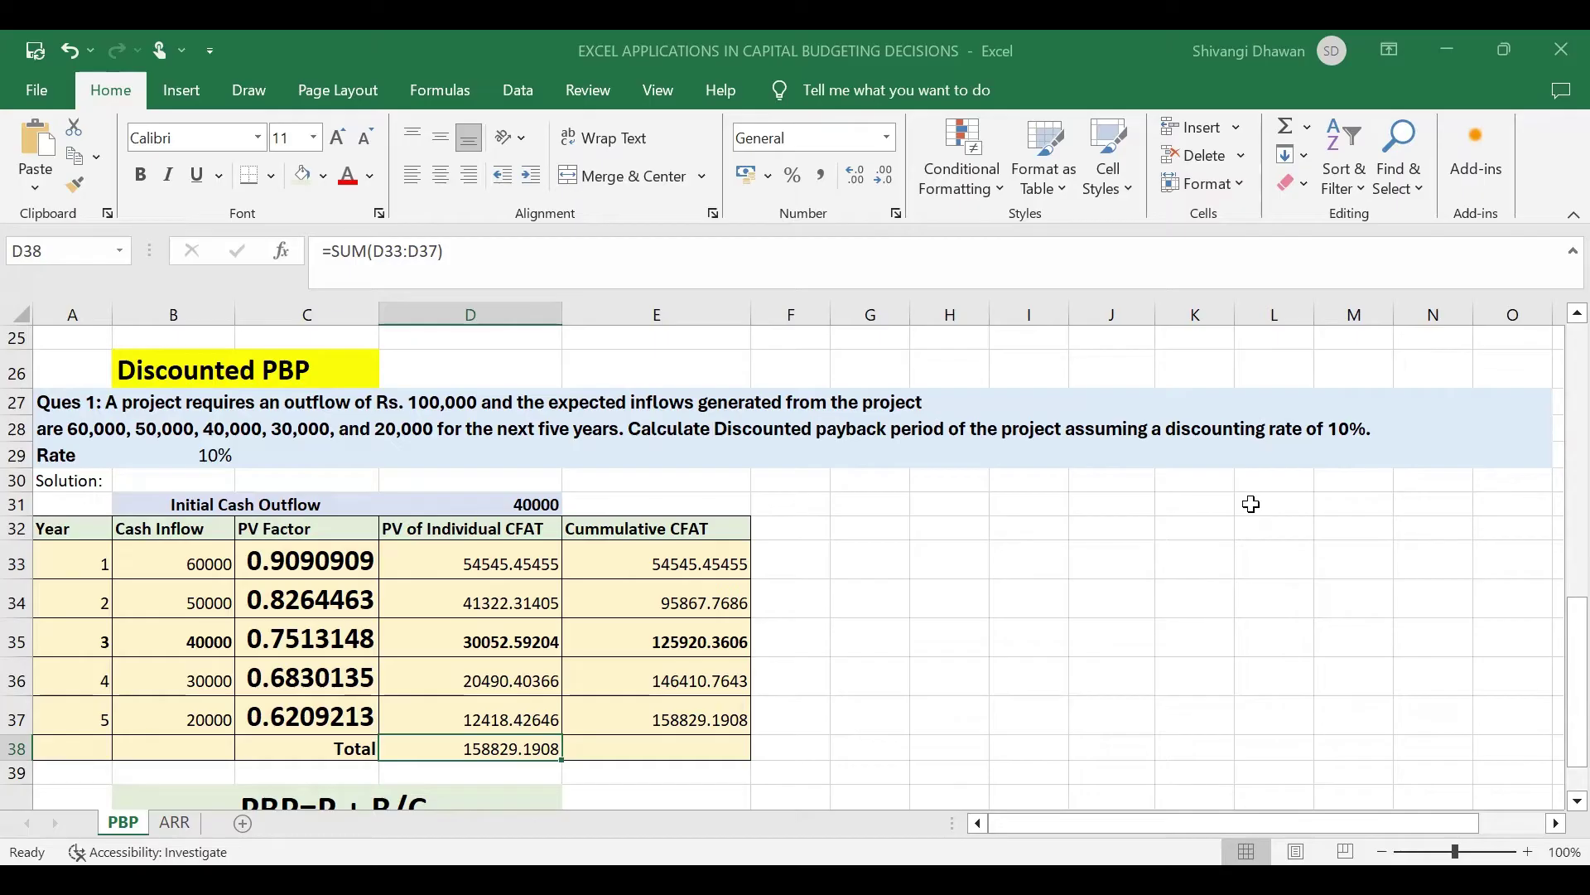
# Step: Confirm the 10% discount rate in B29, then change the initial outflow in D31 from 40000 to 100000
pyautogui.scroll(-1, 879, 550)
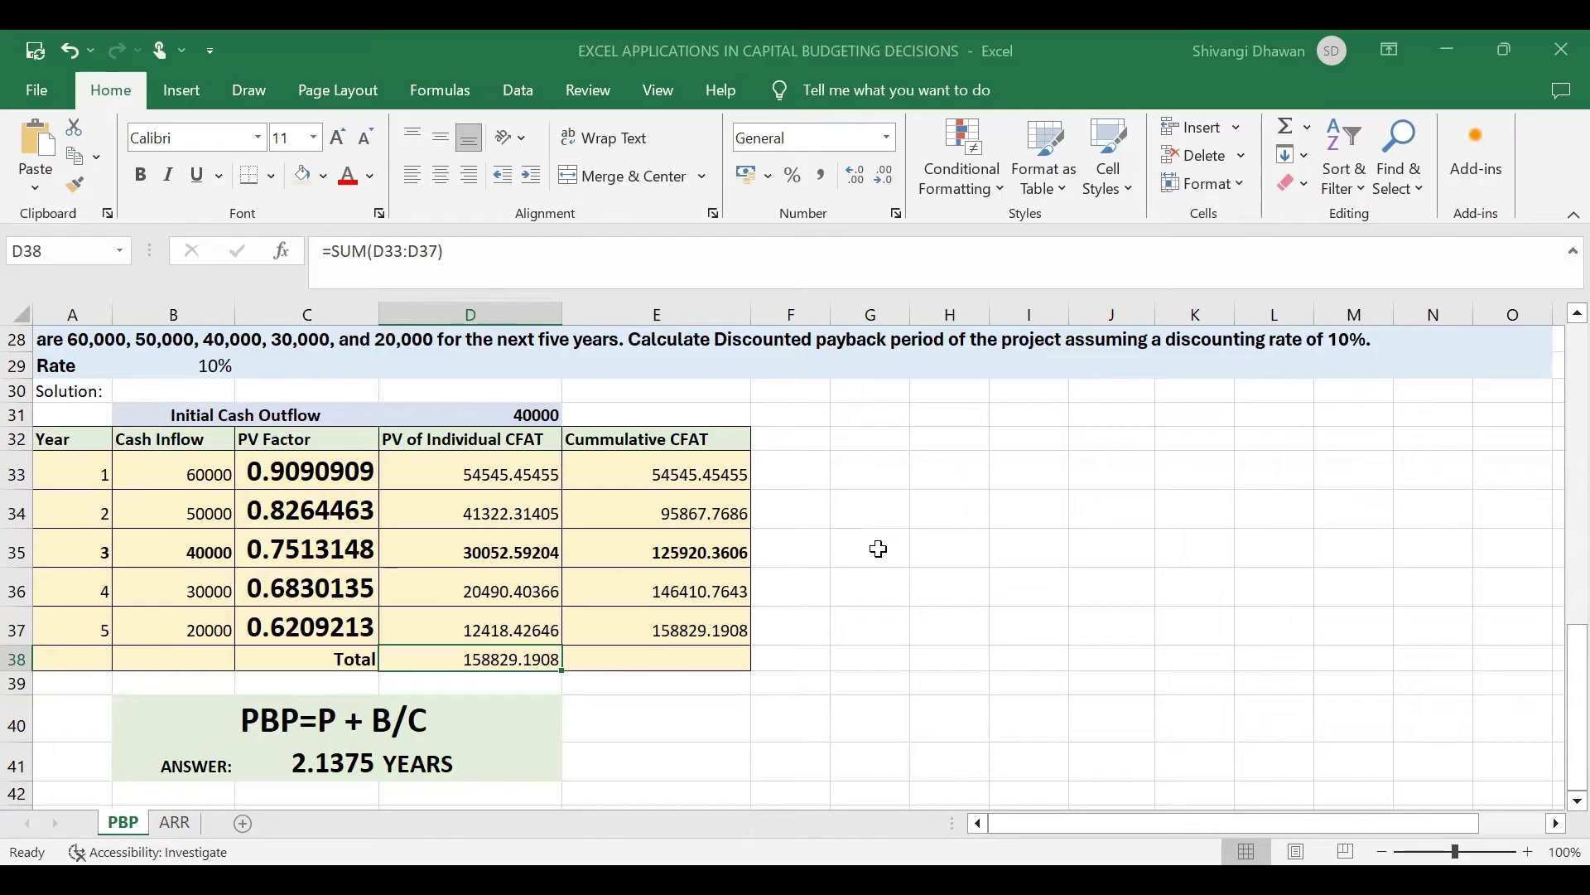
pyautogui.scroll(1, 460, 462)
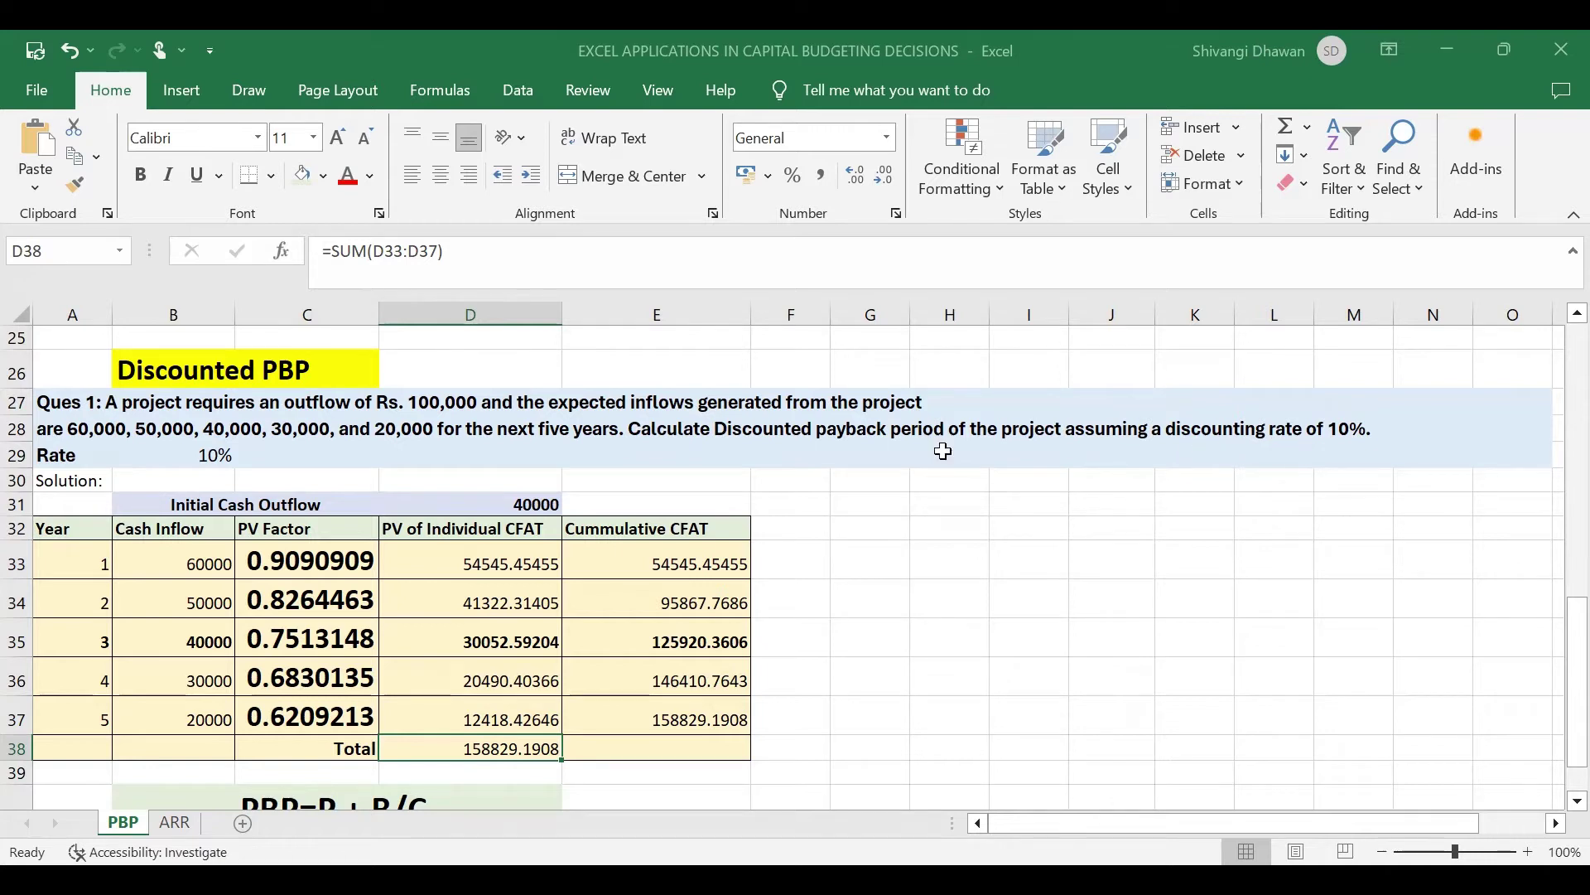
pyautogui.click(208, 458)
pyautogui.scroll(-1, 207, 476)
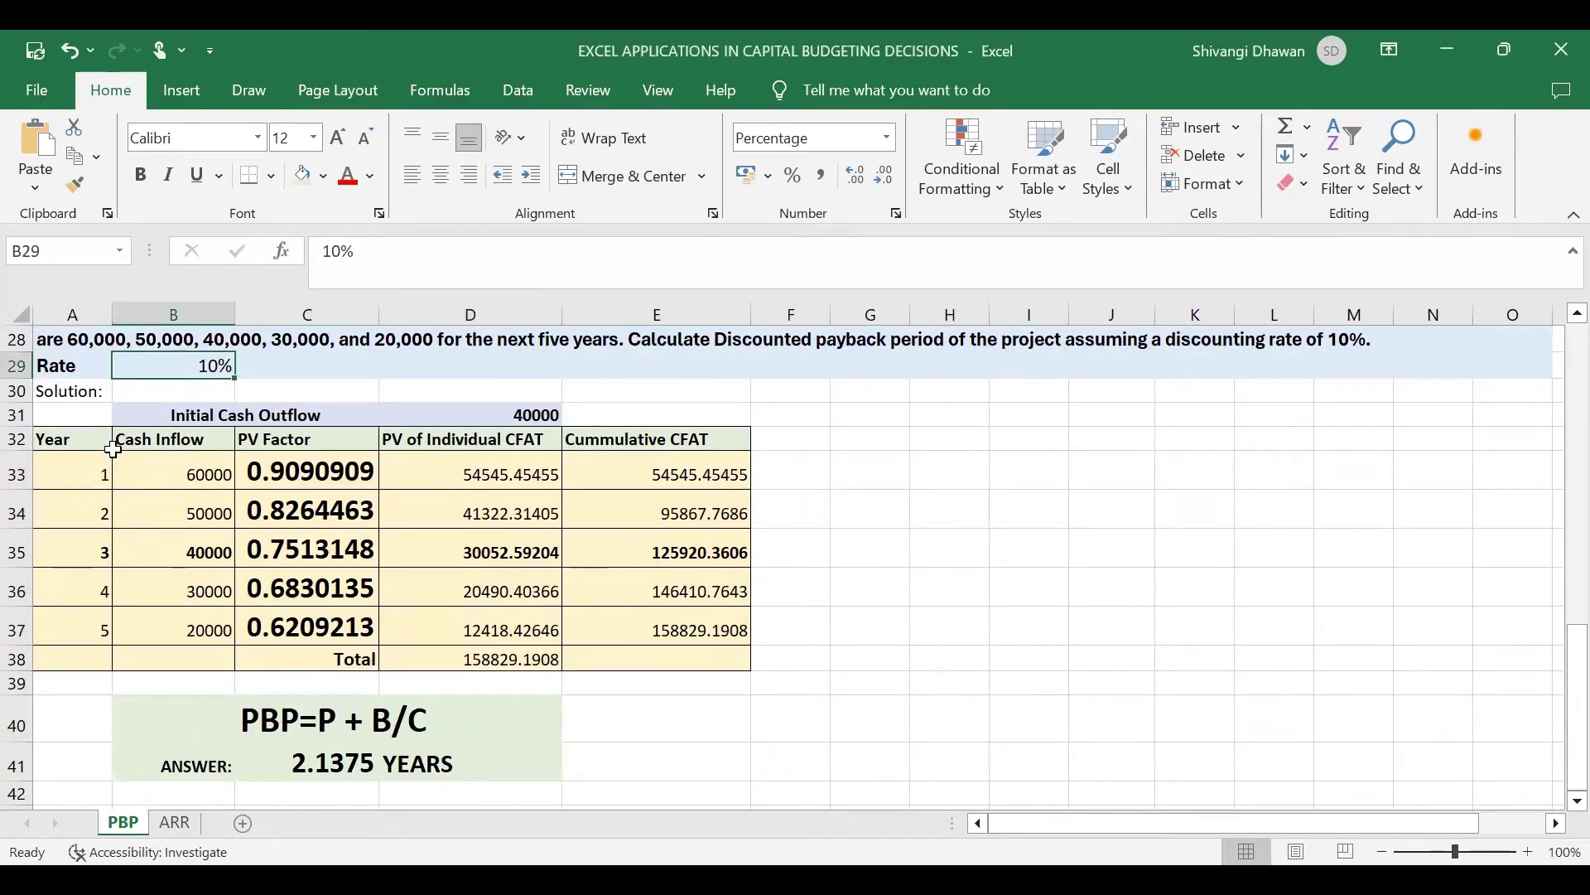
pyautogui.click(489, 417)
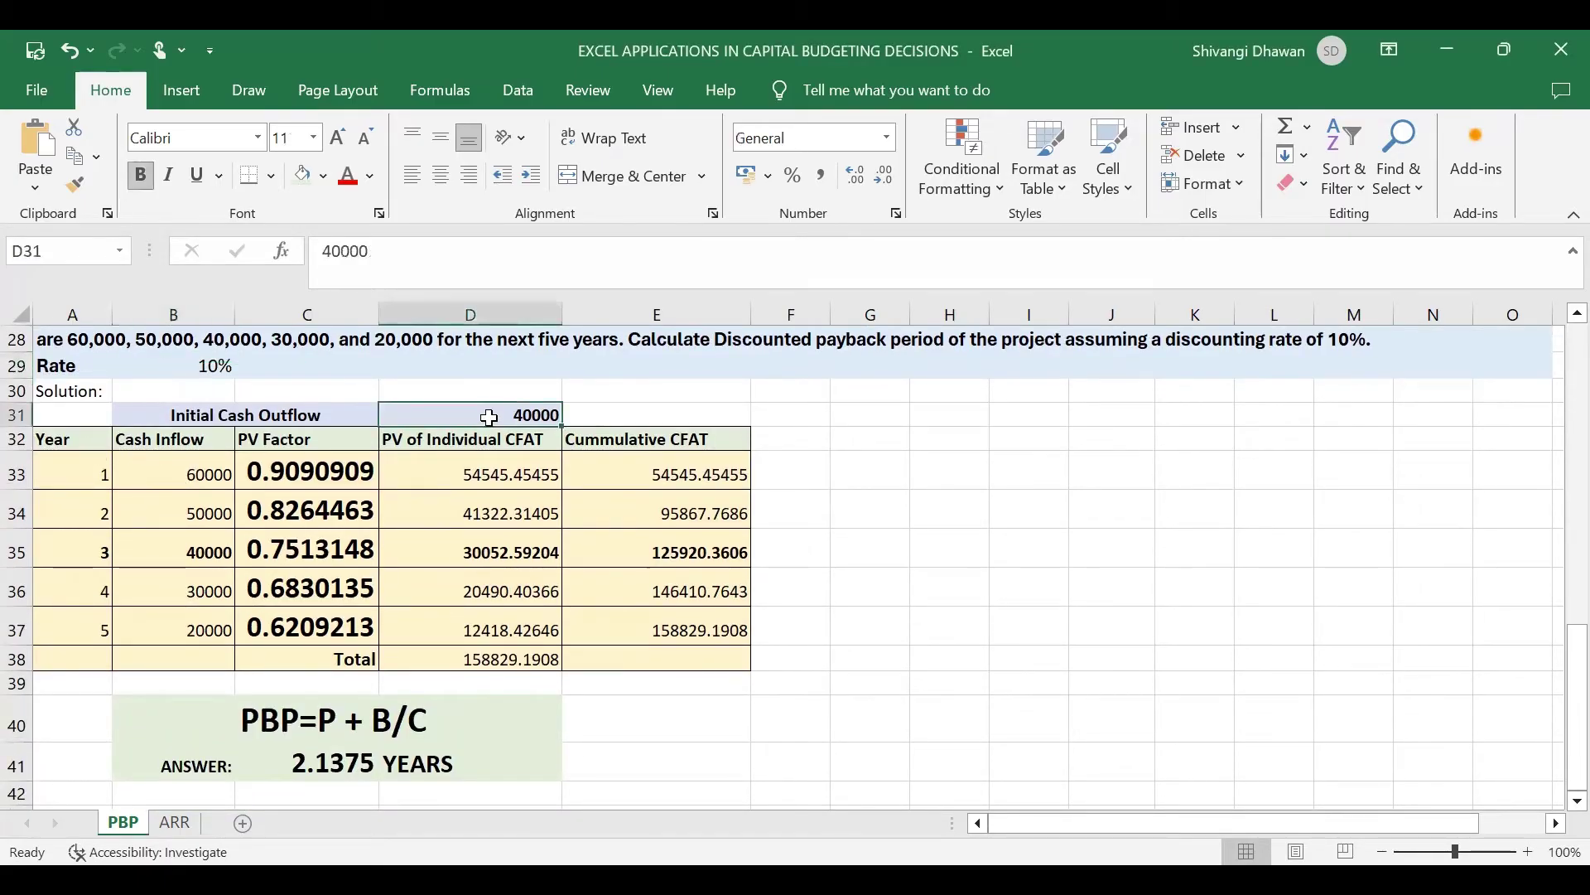
pyautogui.write('100000')
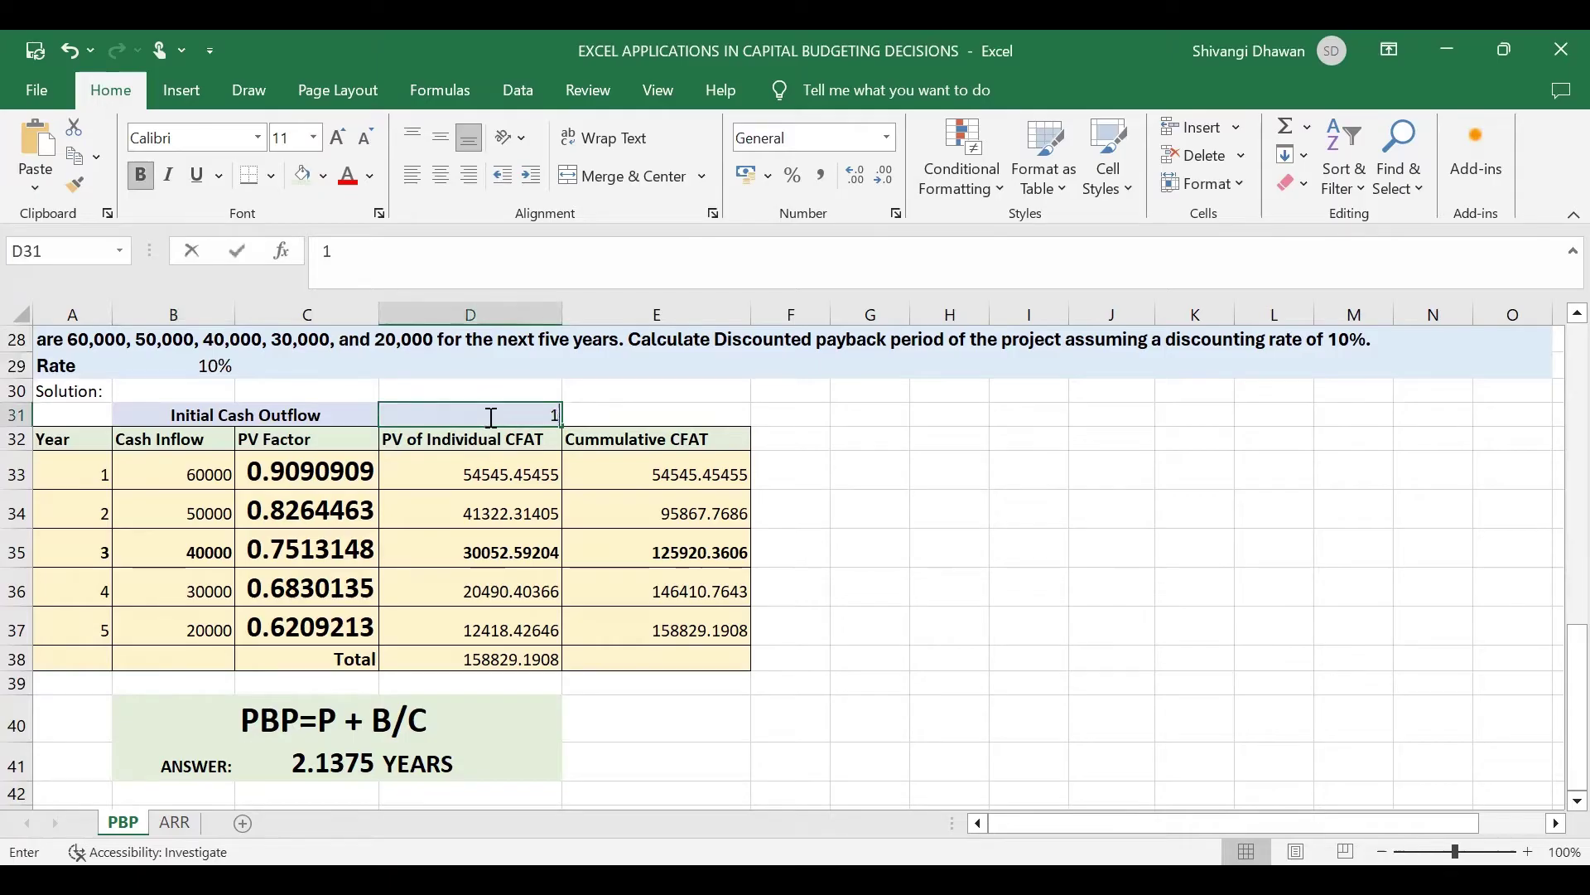
pyautogui.click(468, 511)
# Step: Select the Year column and the five yearly cash inflows in B33:B37
pyautogui.click(89, 443)
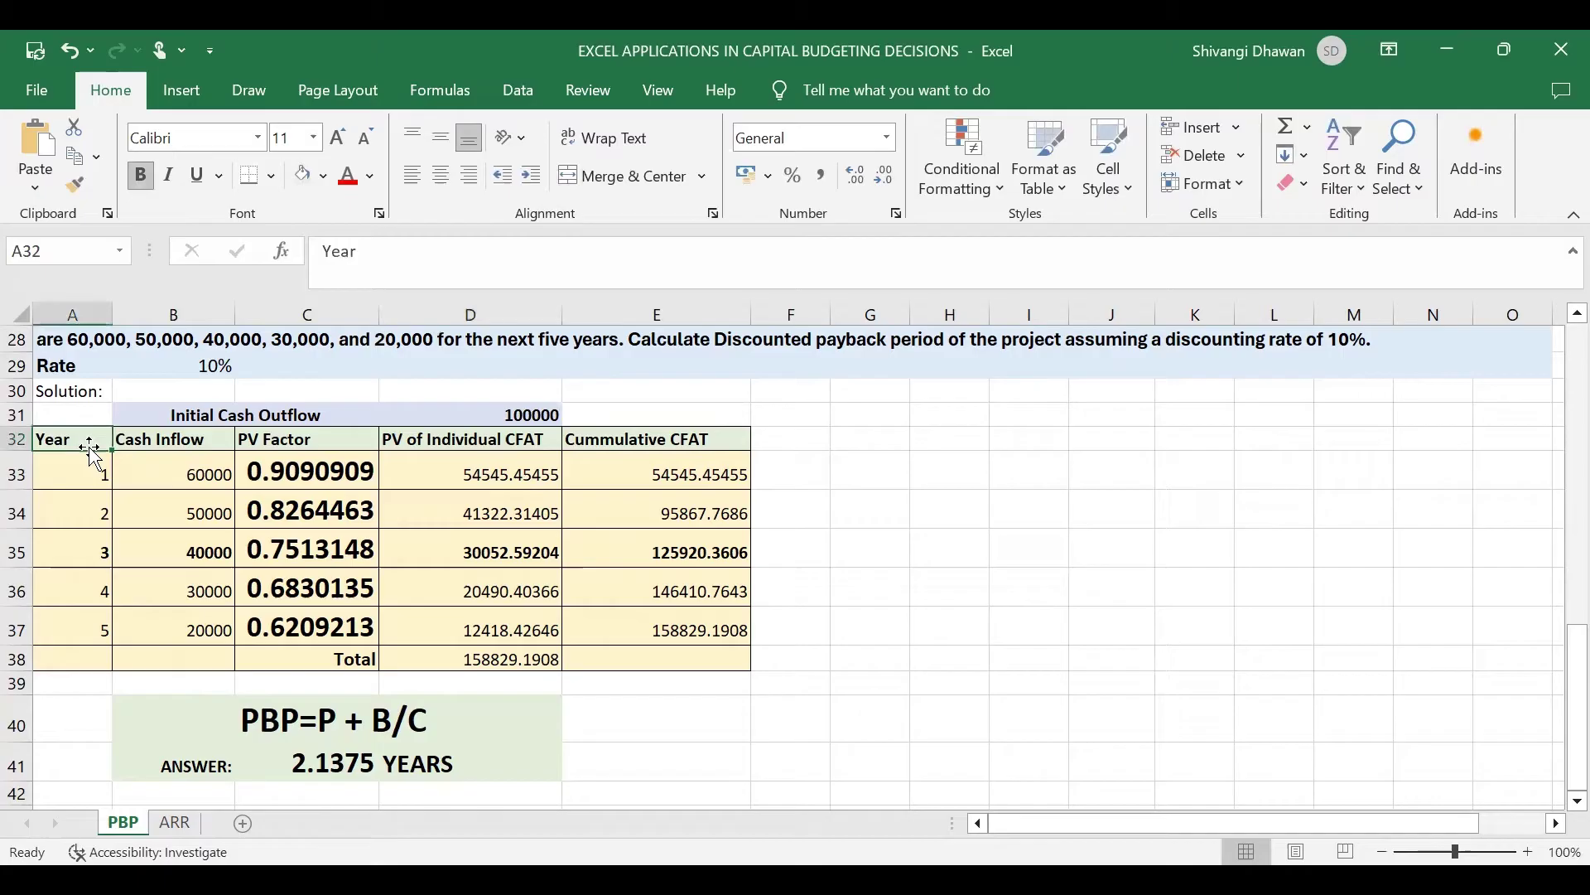
pyautogui.click(89, 468)
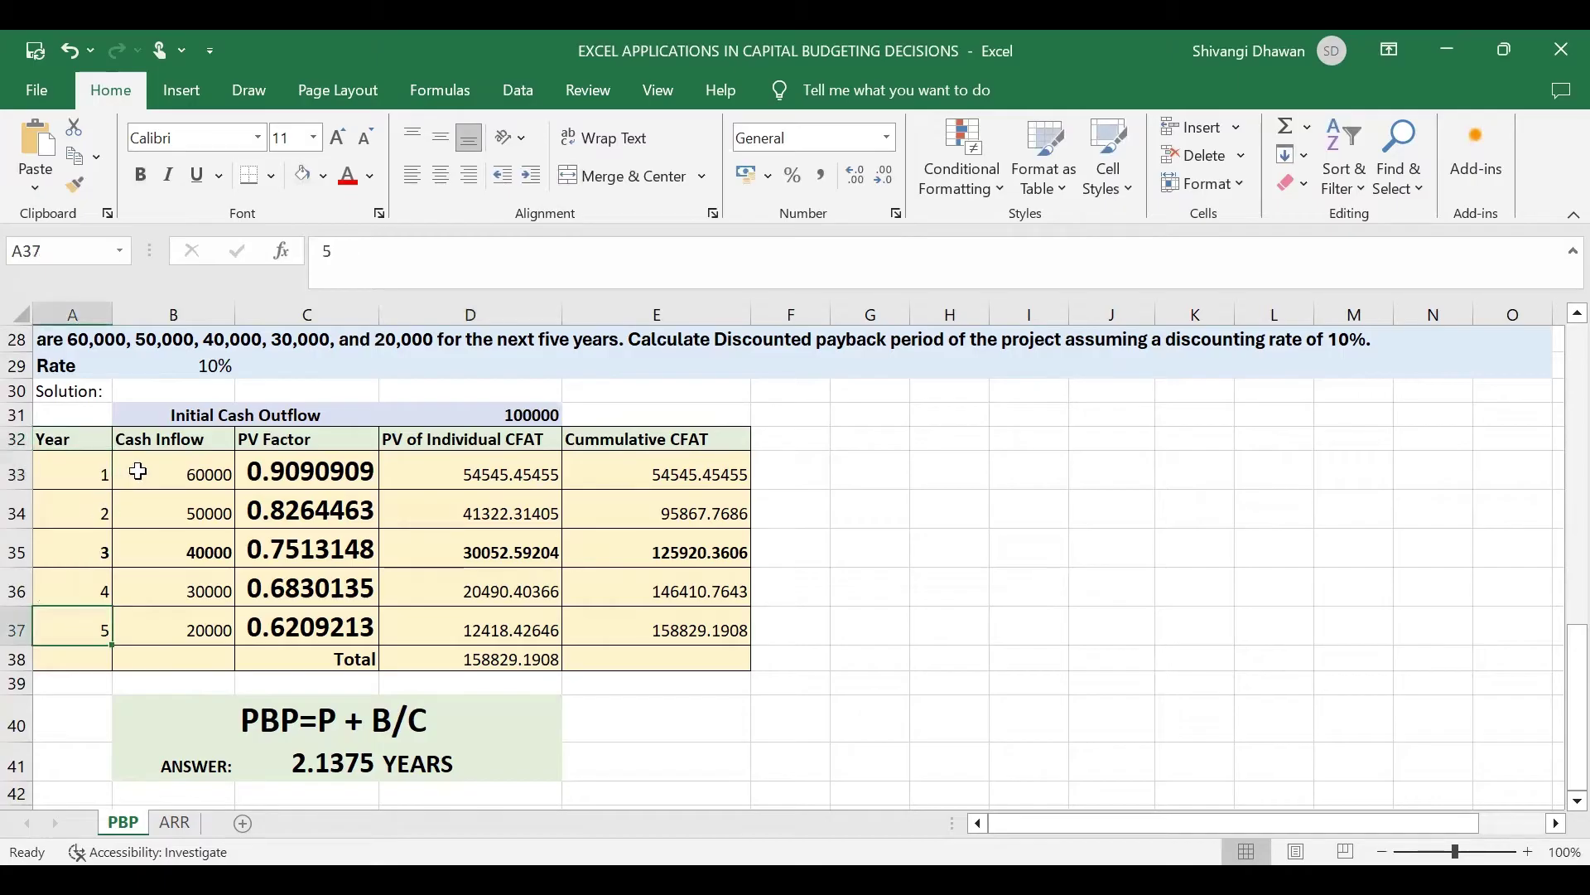
pyautogui.moveTo(169, 472); pyautogui.dragTo(183, 613)
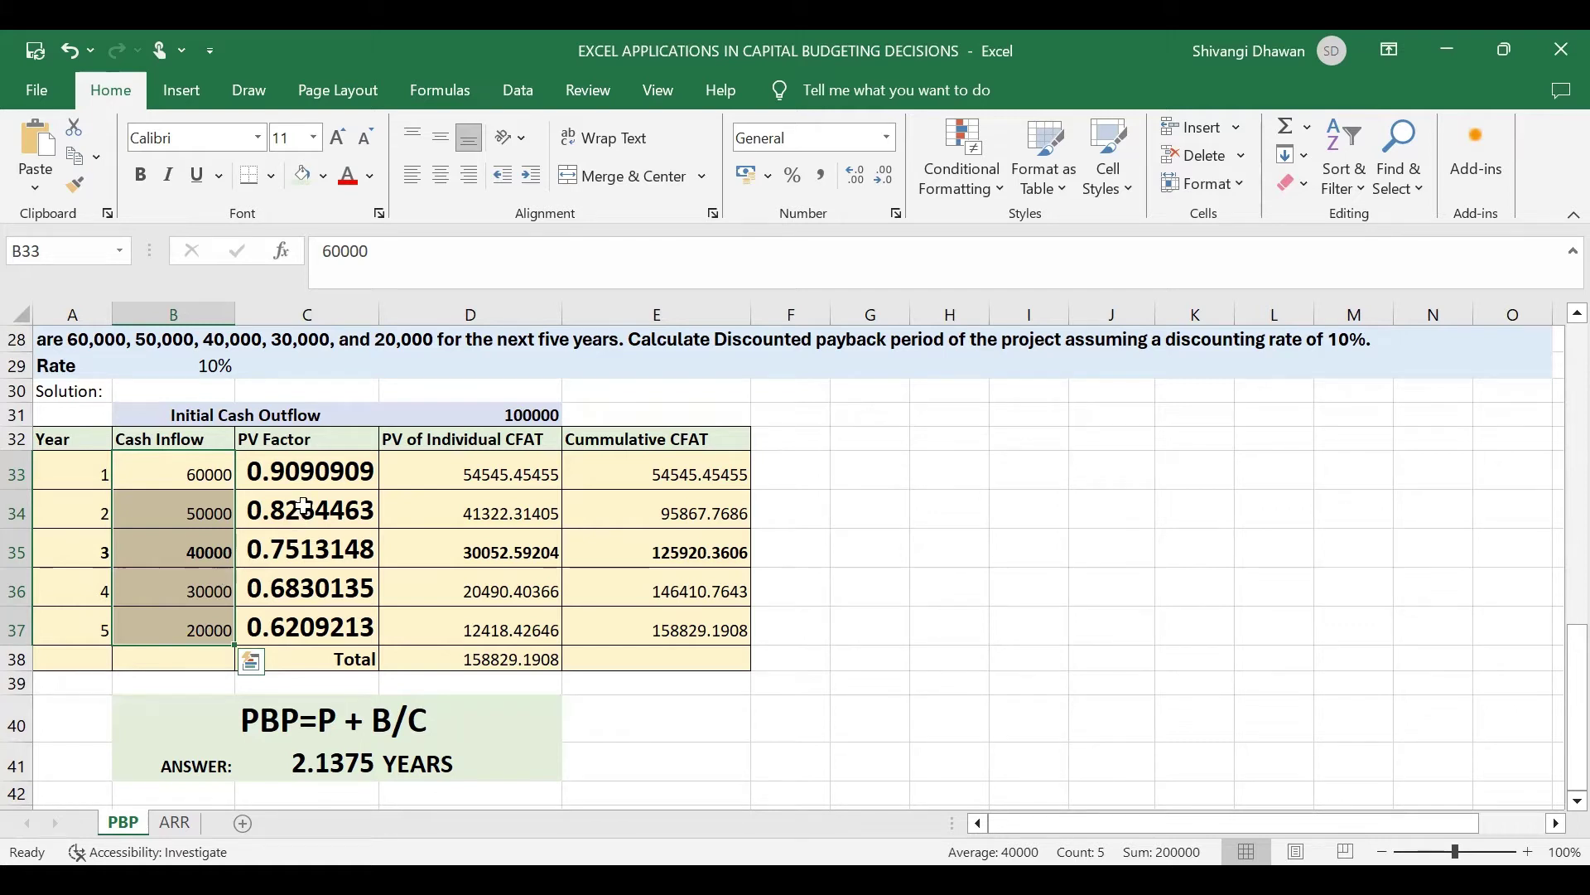
# Step: Check C33's =1/(1.1)^A33 formula and fill it down to C37 for years 1–5
pyautogui.click(310, 477)
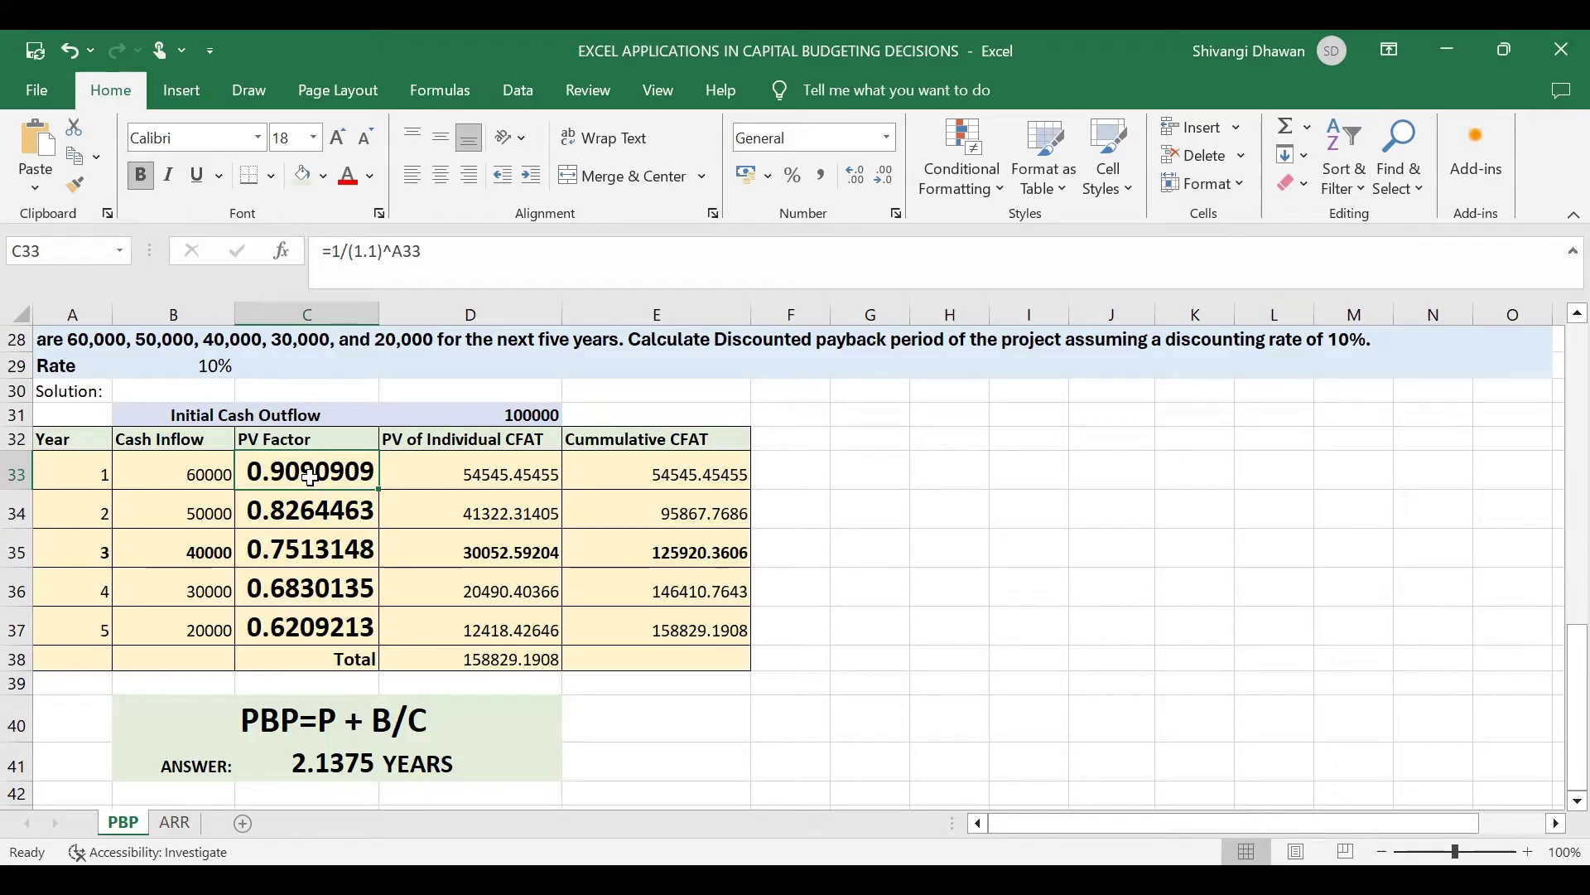
pyautogui.doubleClick(311, 476)
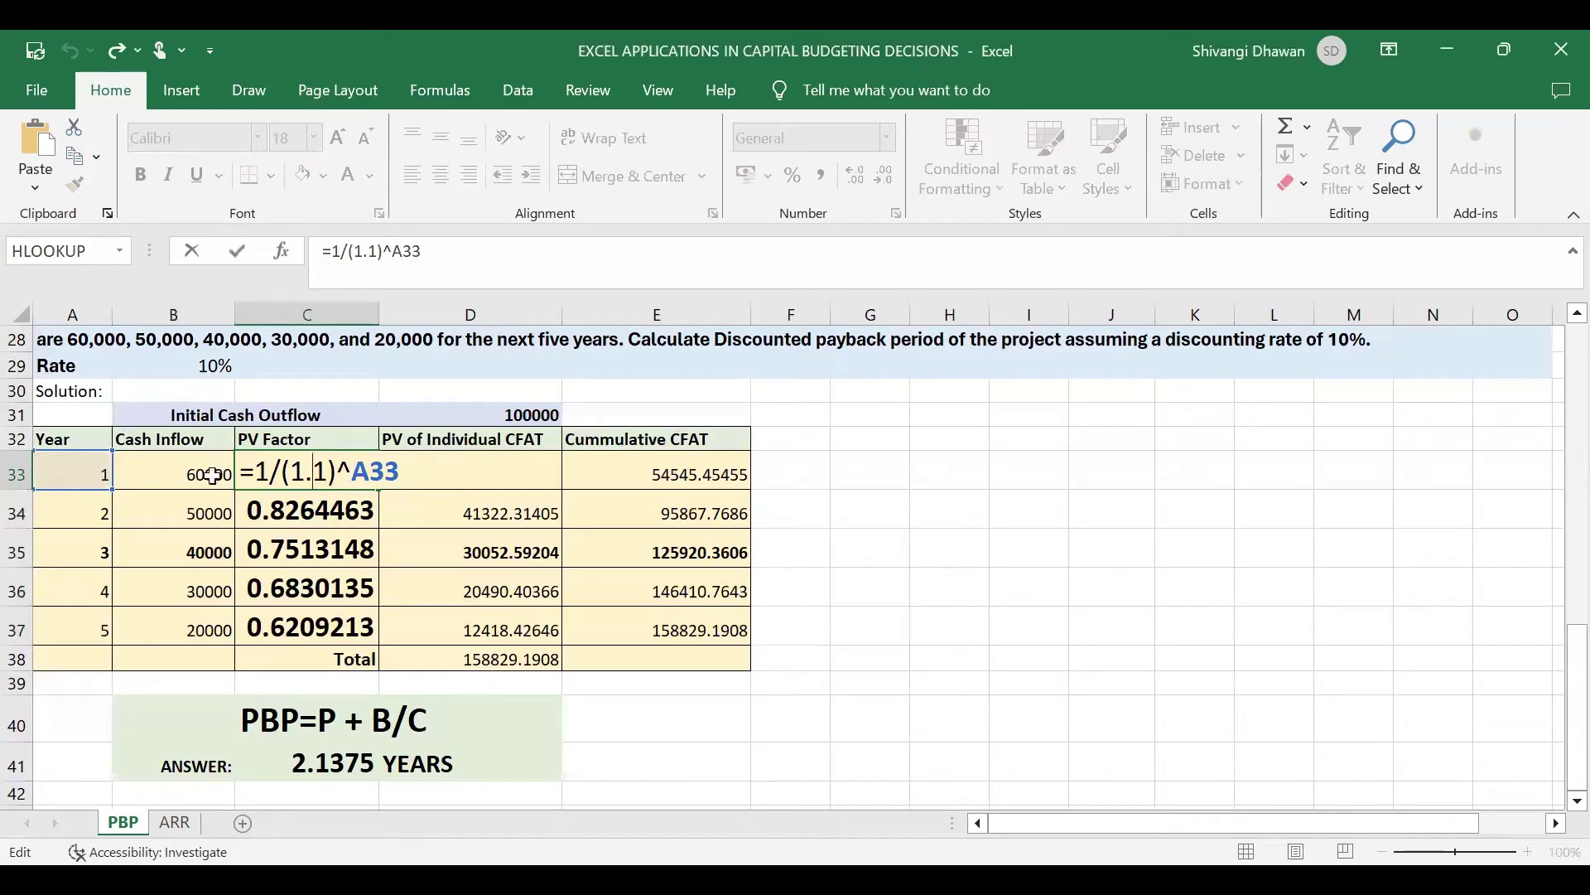
pyautogui.click(83, 482)
pyautogui.press('Return')
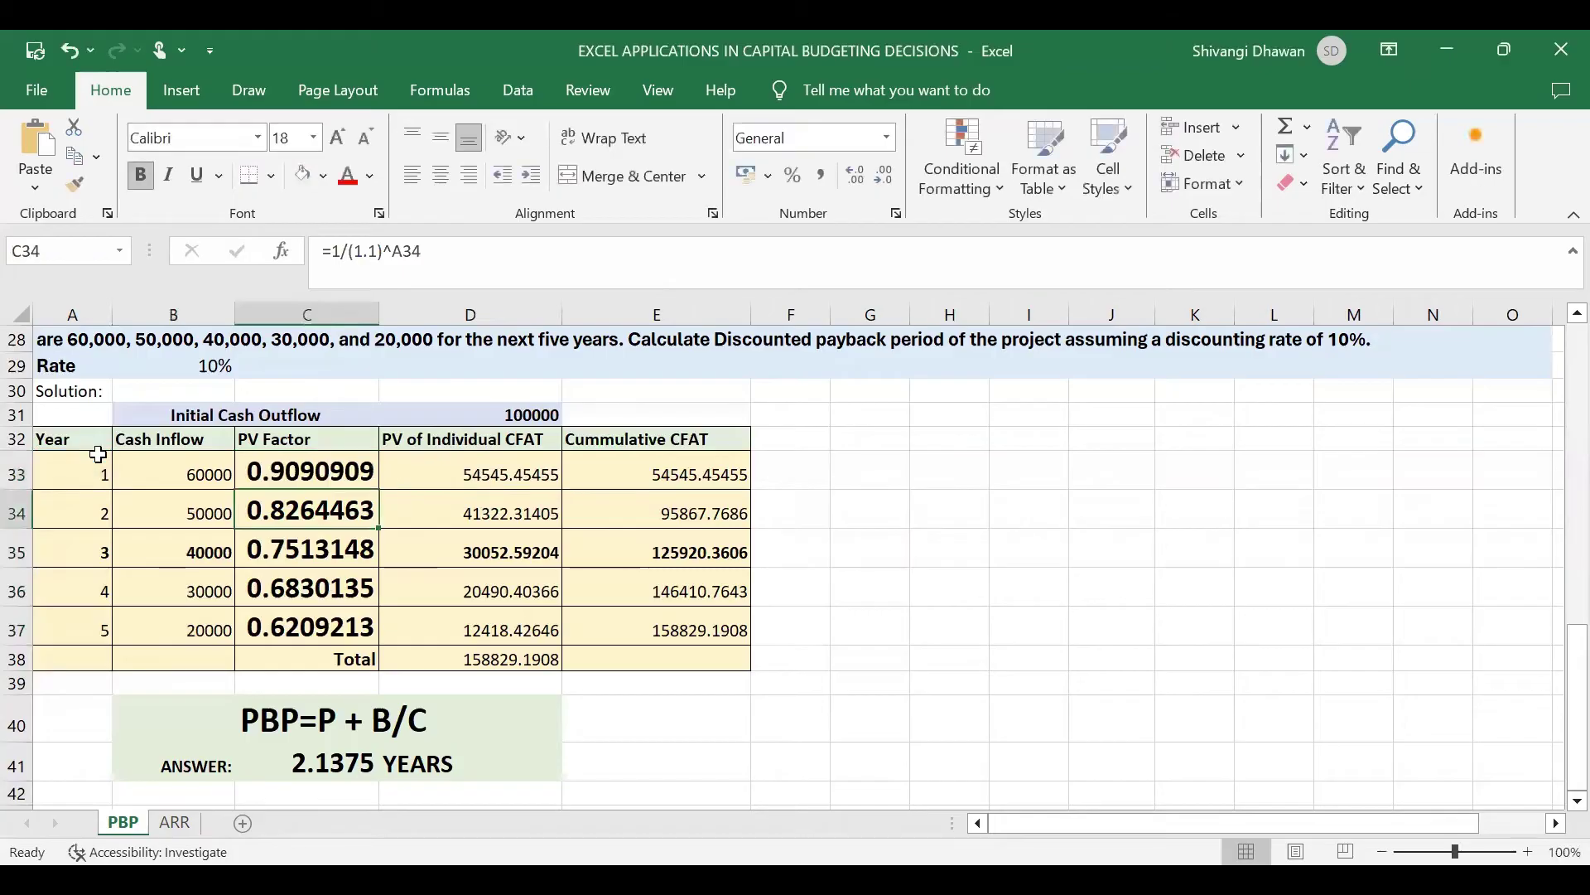
pyautogui.click(342, 474)
pyautogui.moveTo(383, 490); pyautogui.dragTo(378, 648)
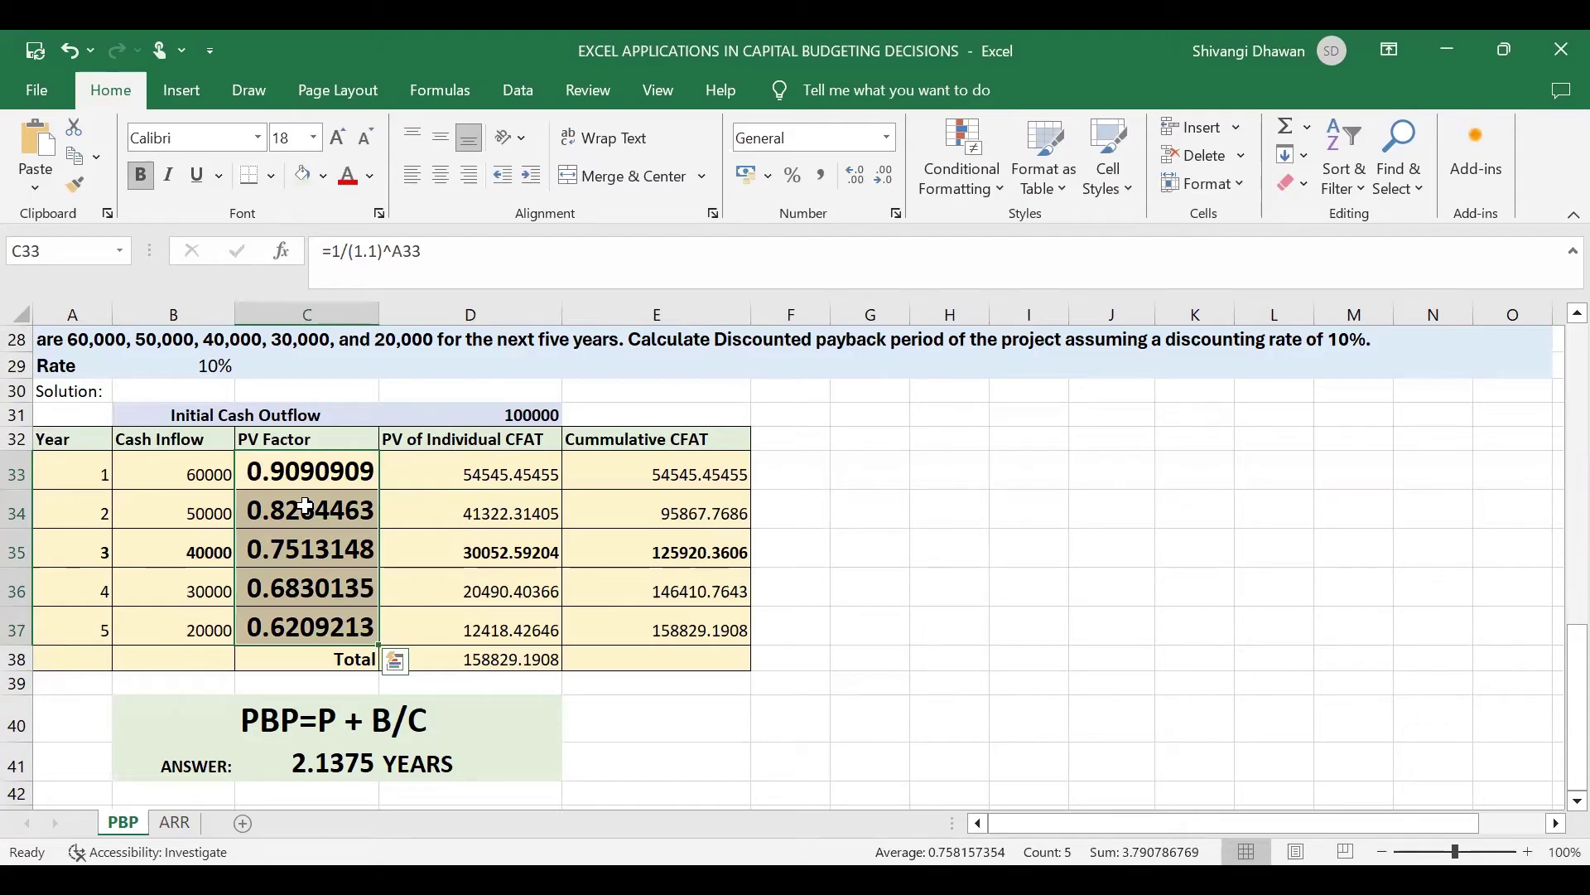
pyautogui.click(437, 482)
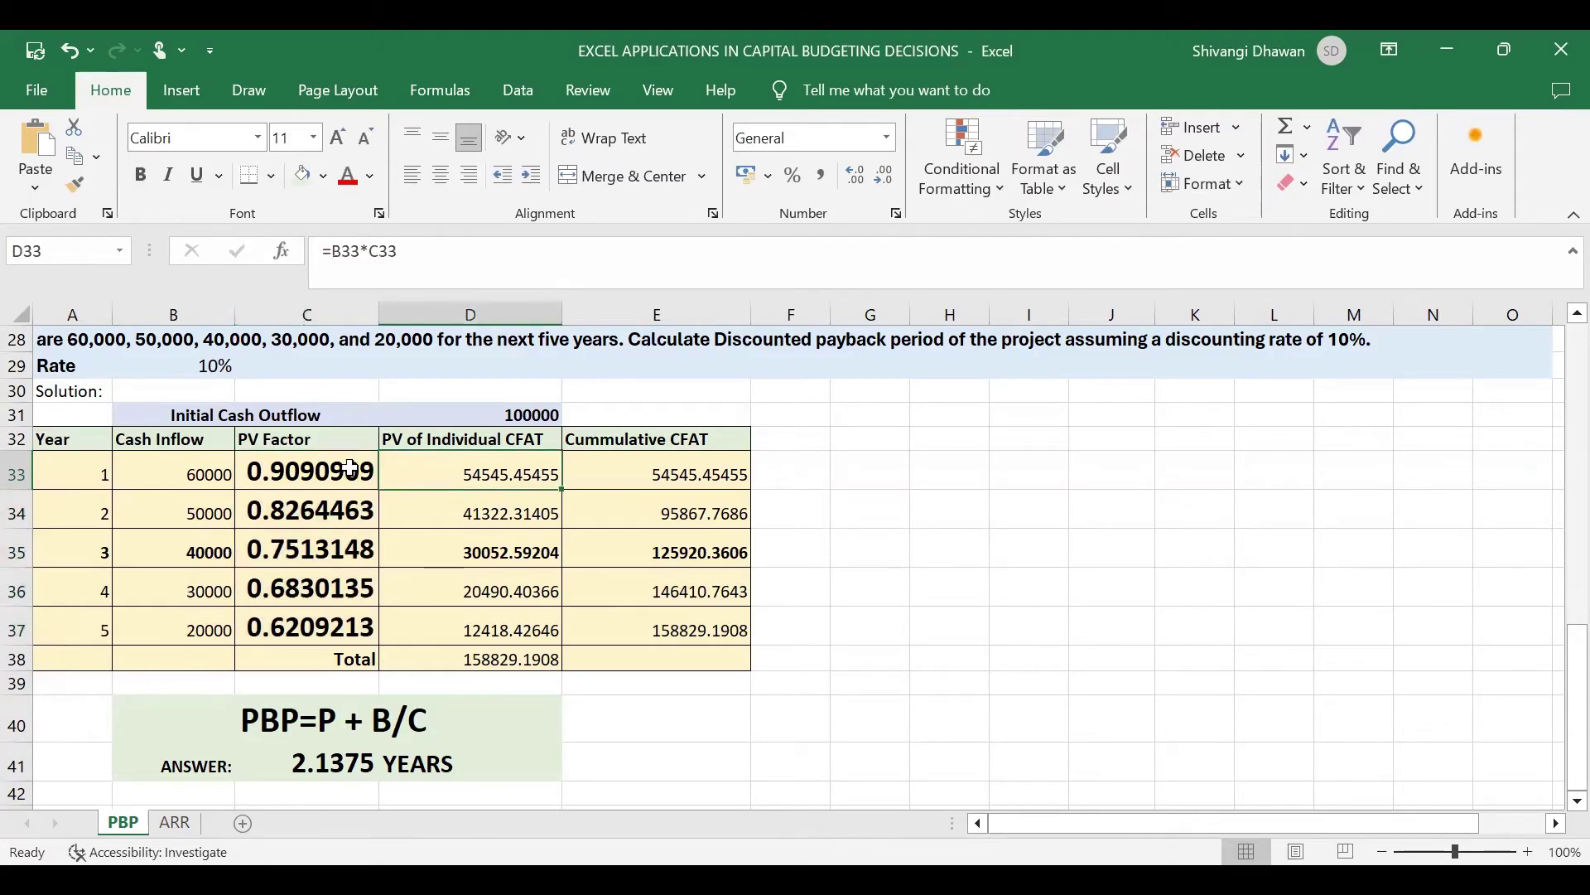
pyautogui.click(172, 466)
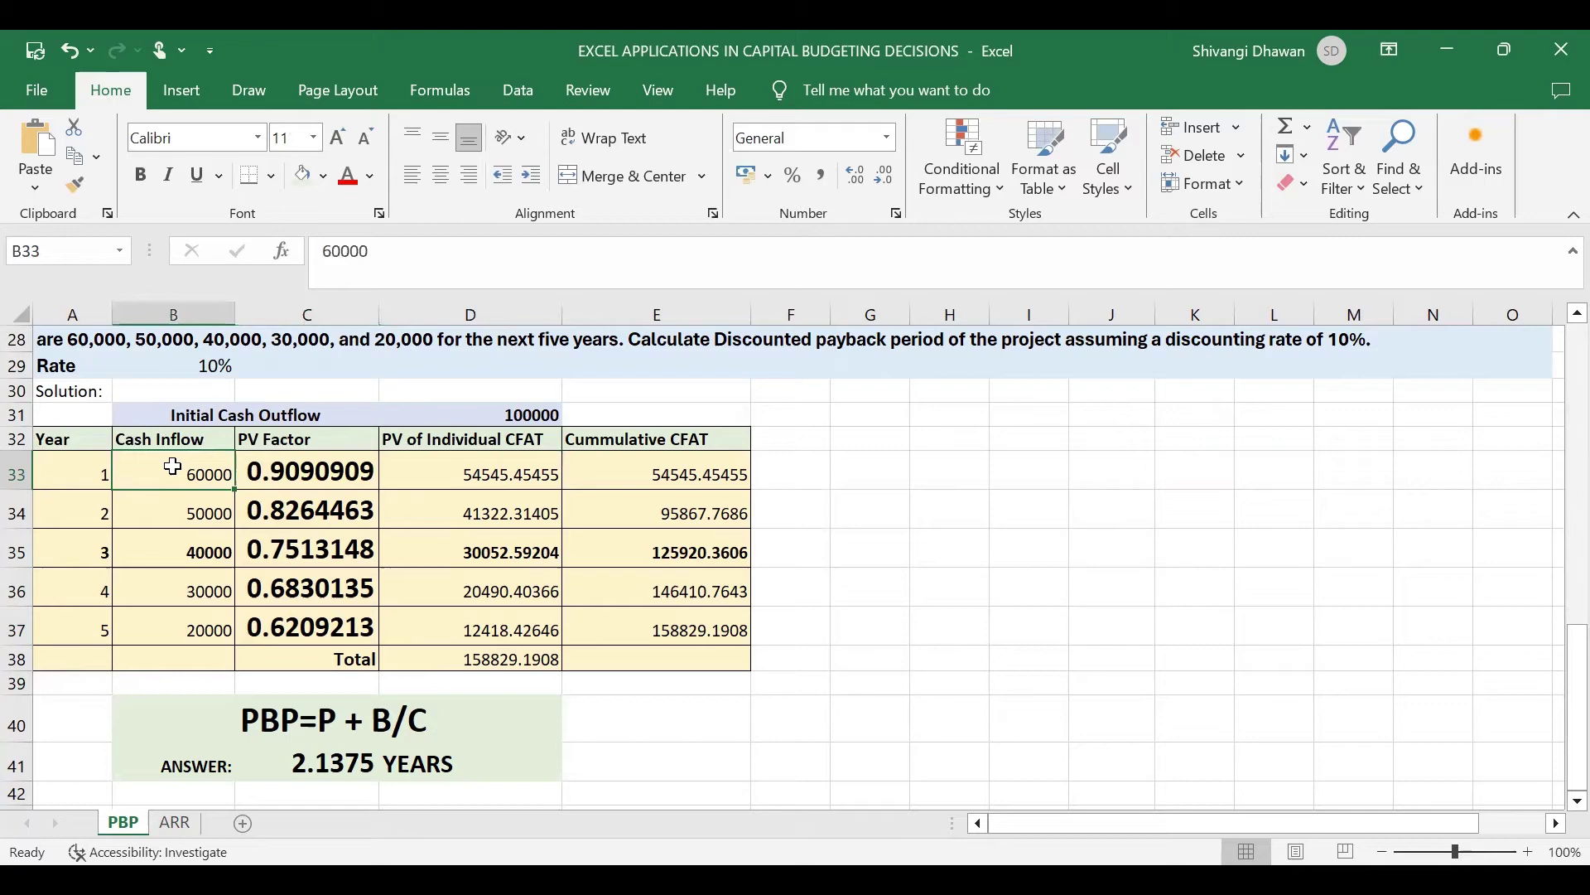
pyautogui.click(288, 466)
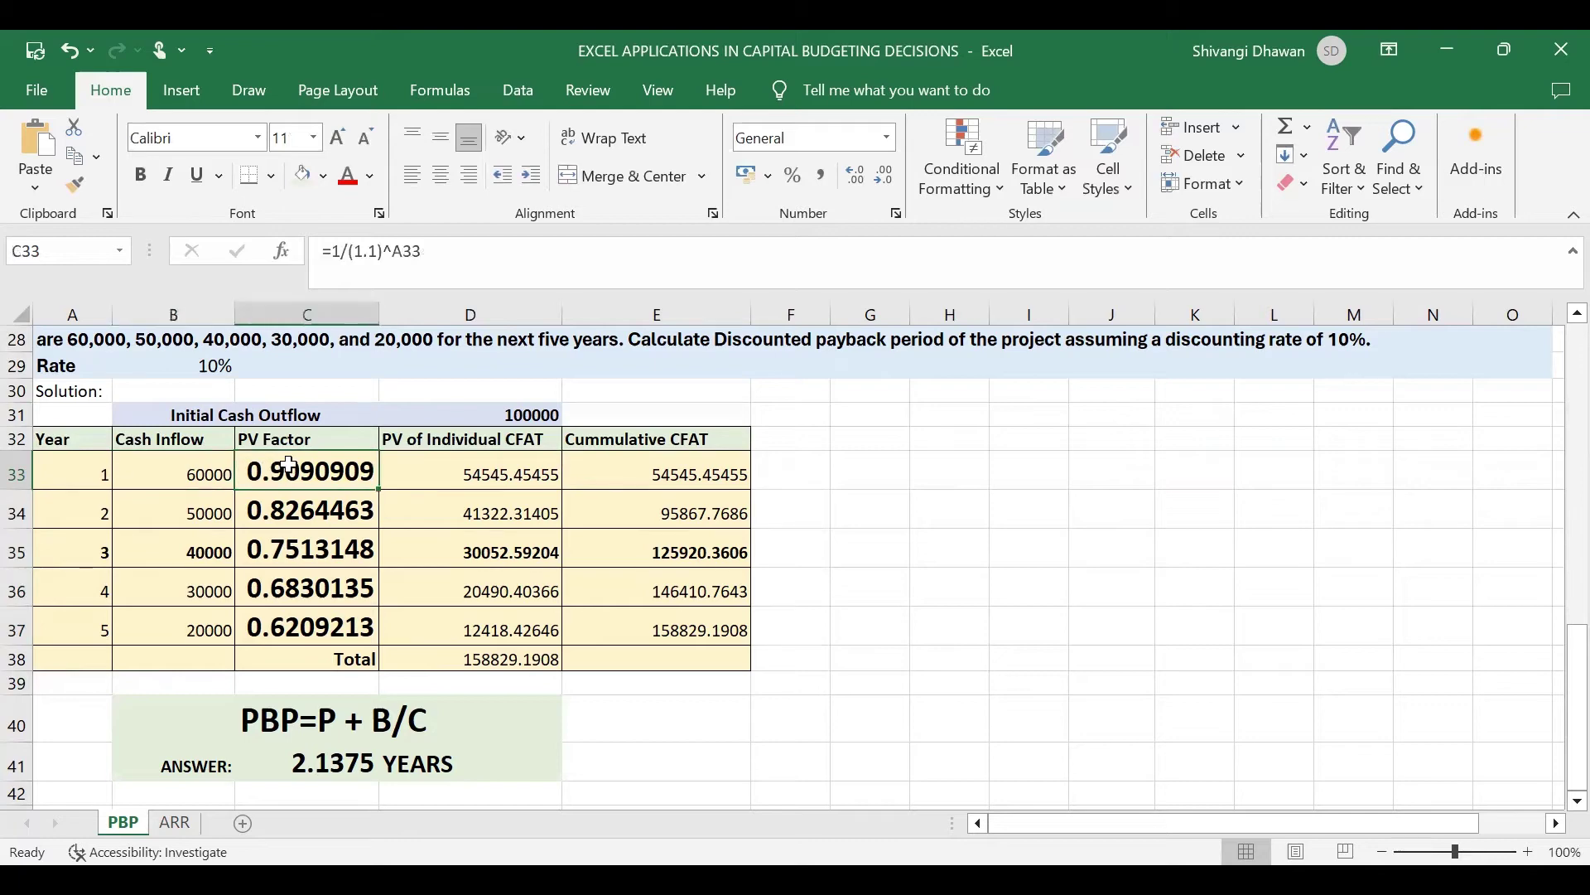
pyautogui.click(454, 466)
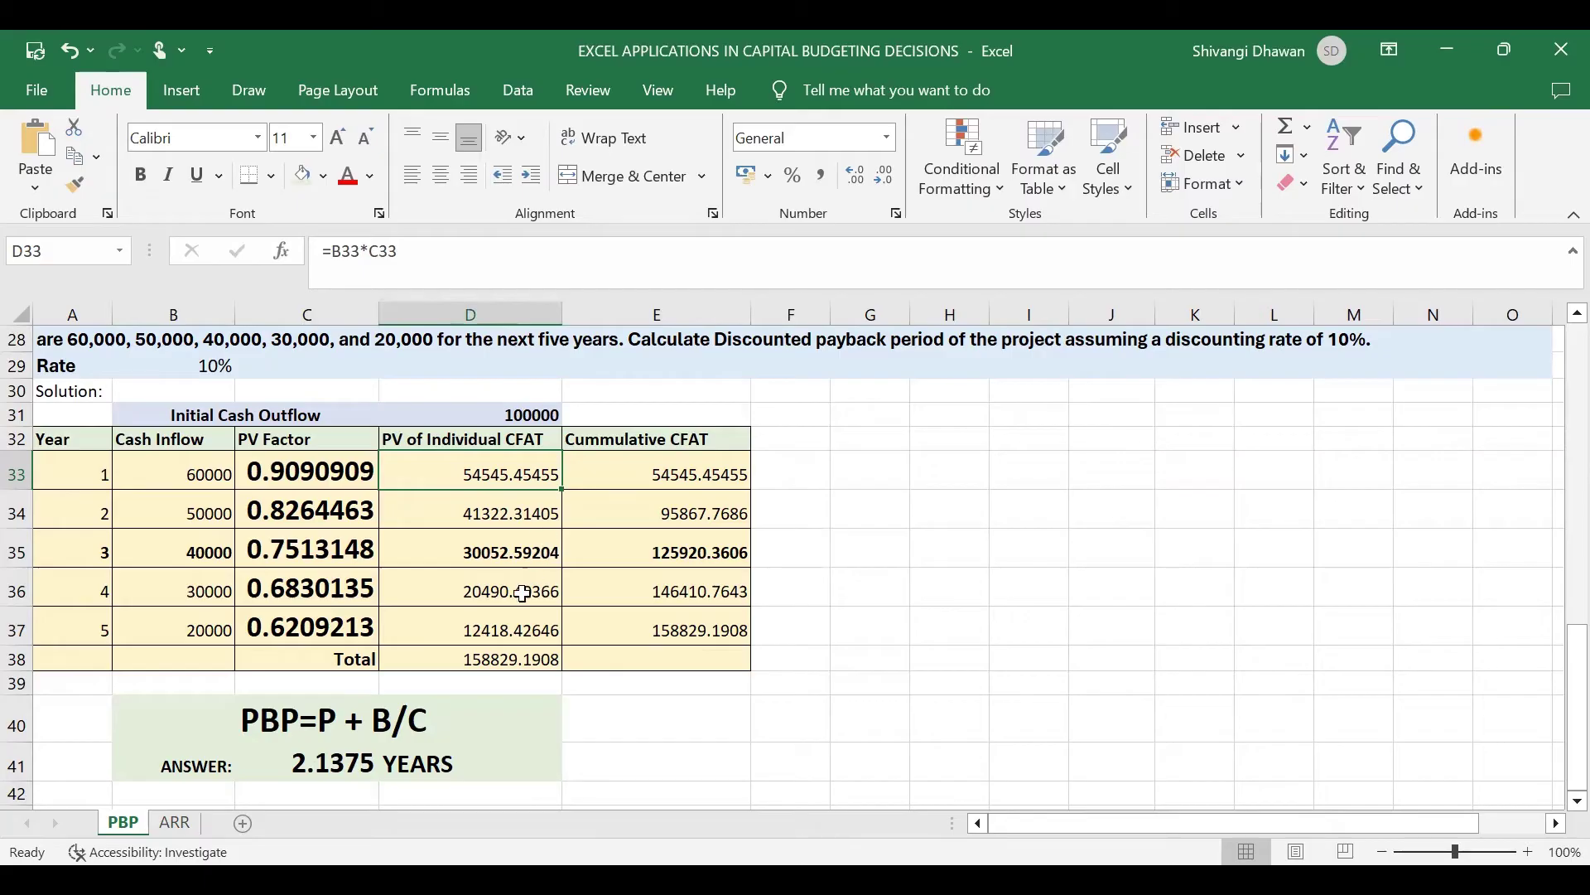
pyautogui.click(510, 634)
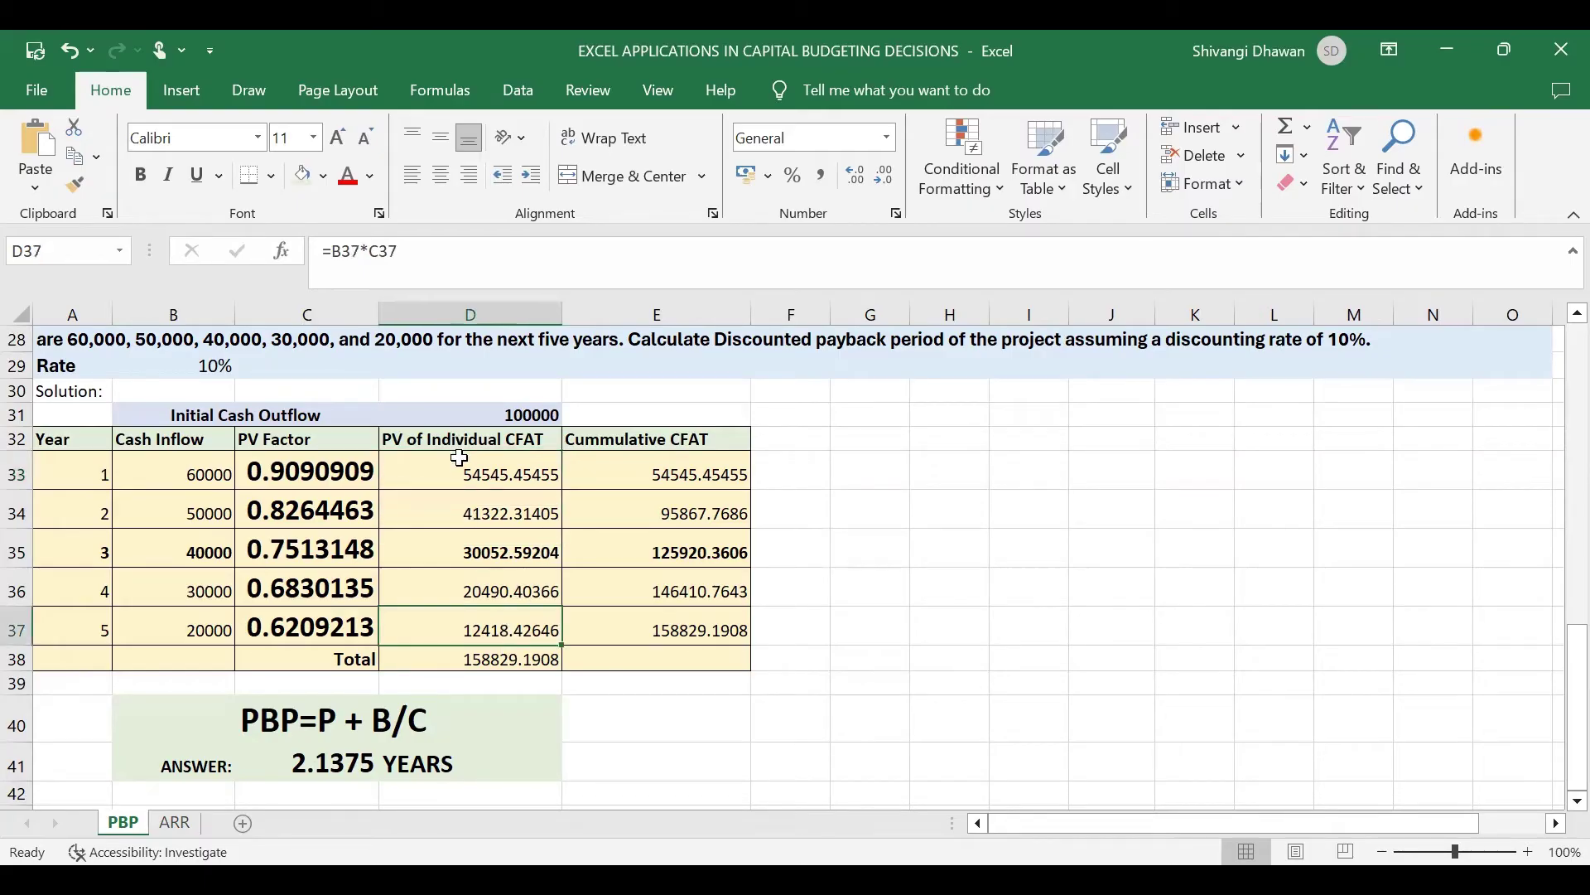
pyautogui.moveTo(460, 458); pyautogui.dragTo(461, 617)
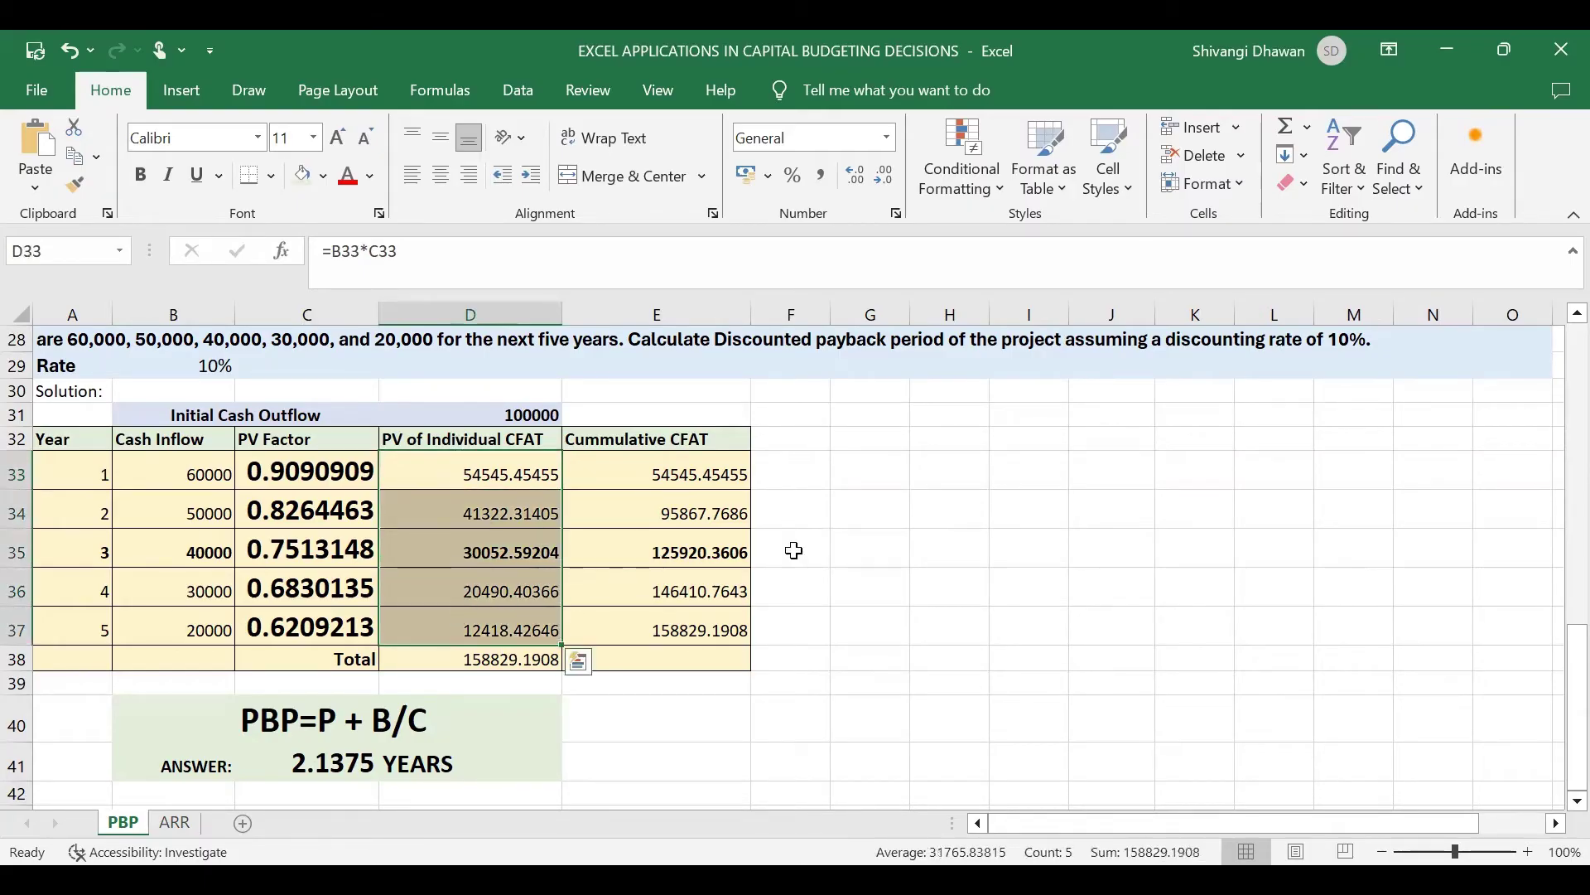
pyautogui.click(856, 551)
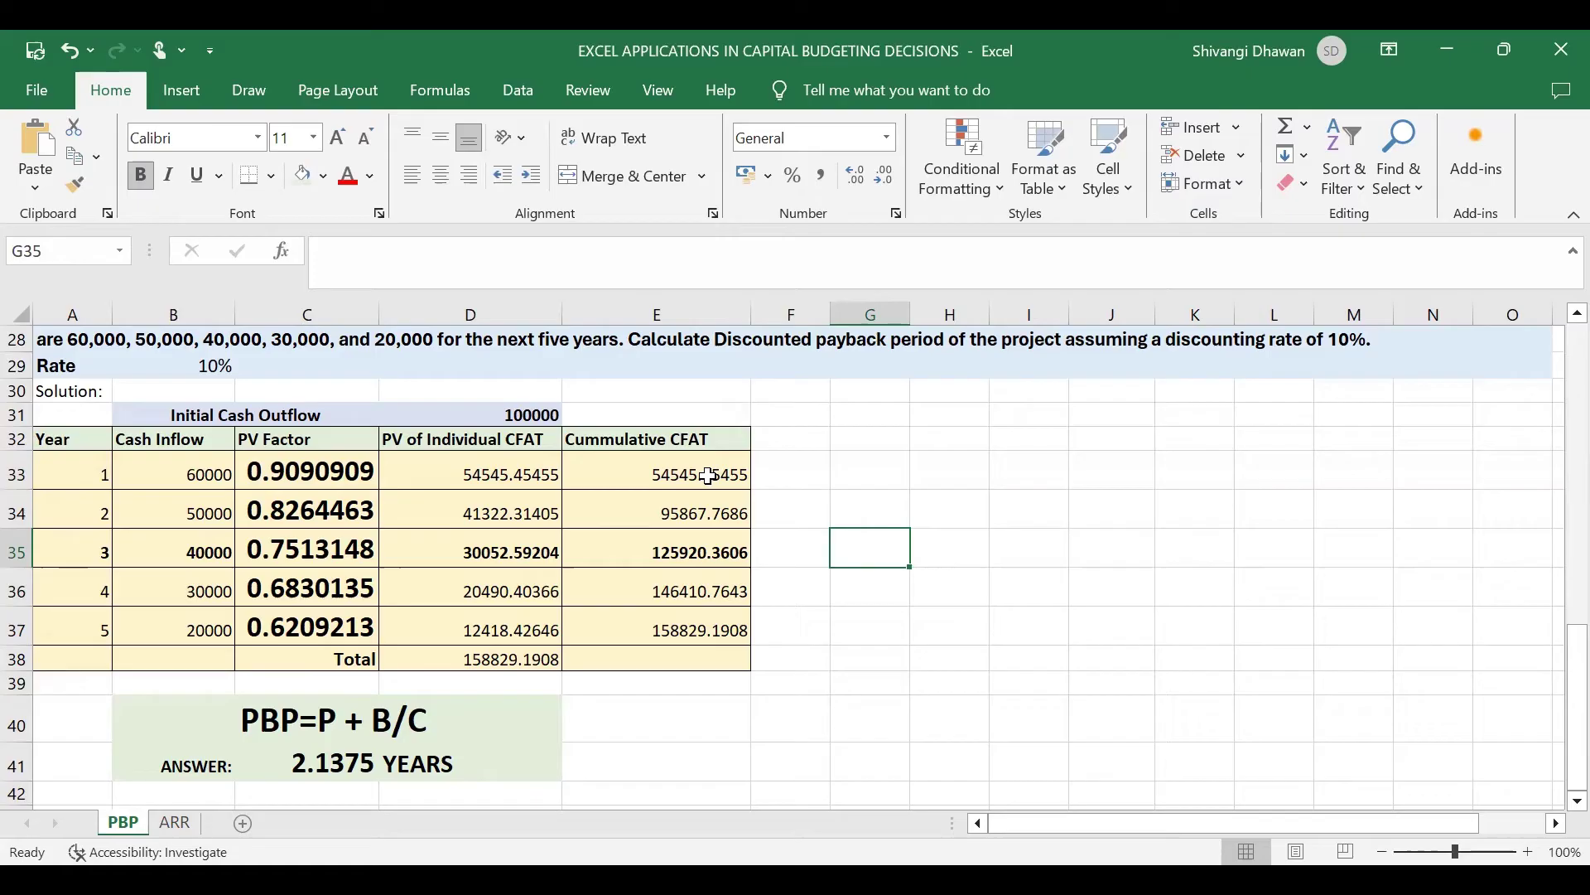
pyautogui.click(652, 478)
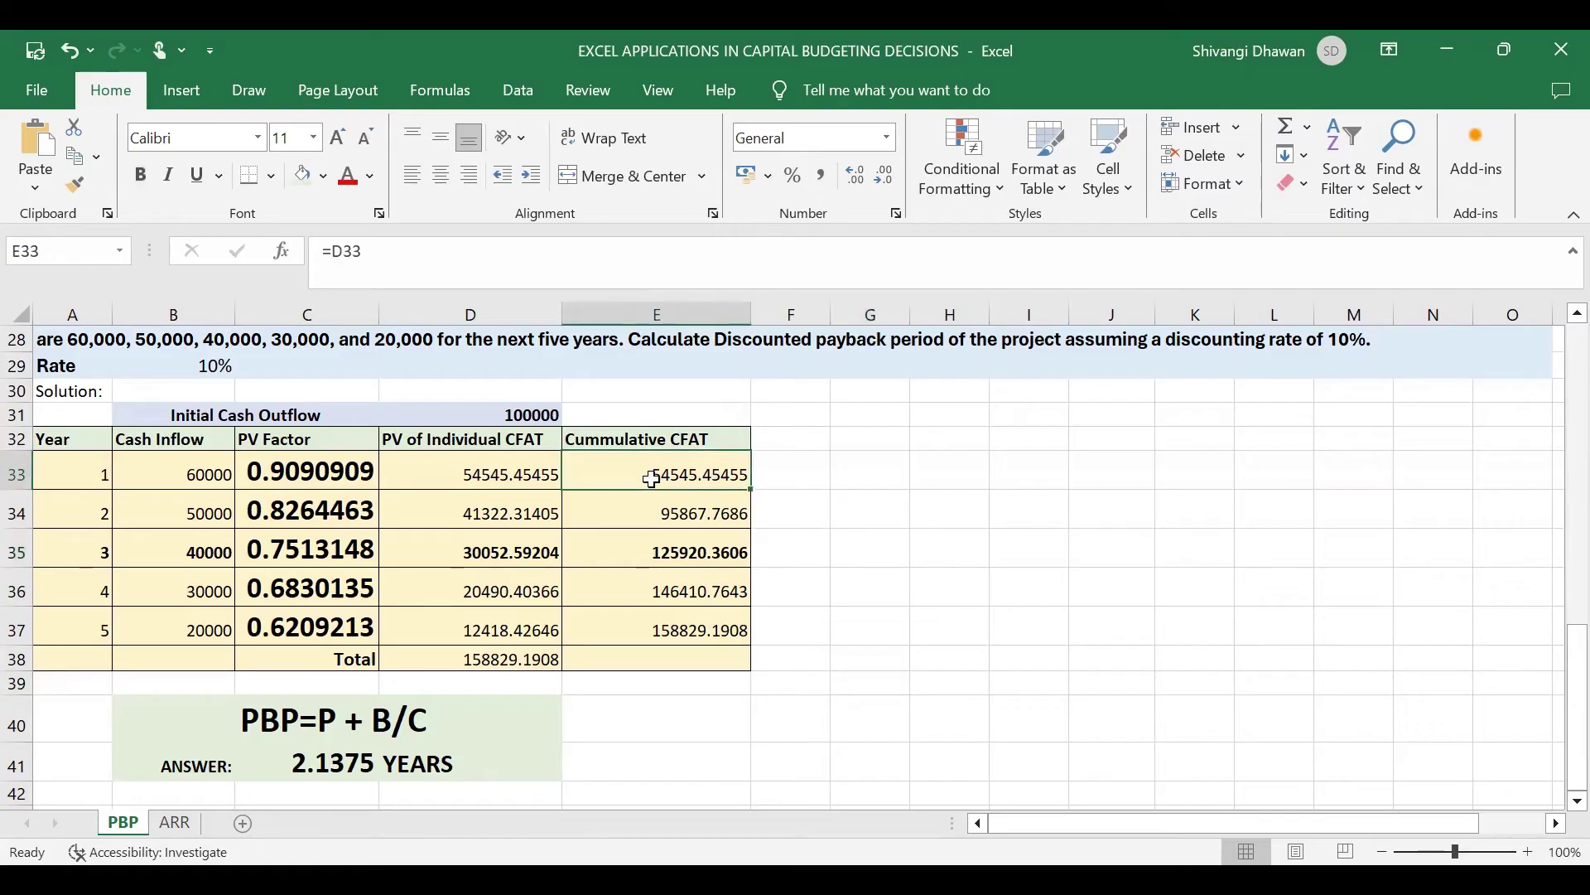
pyautogui.click(687, 514)
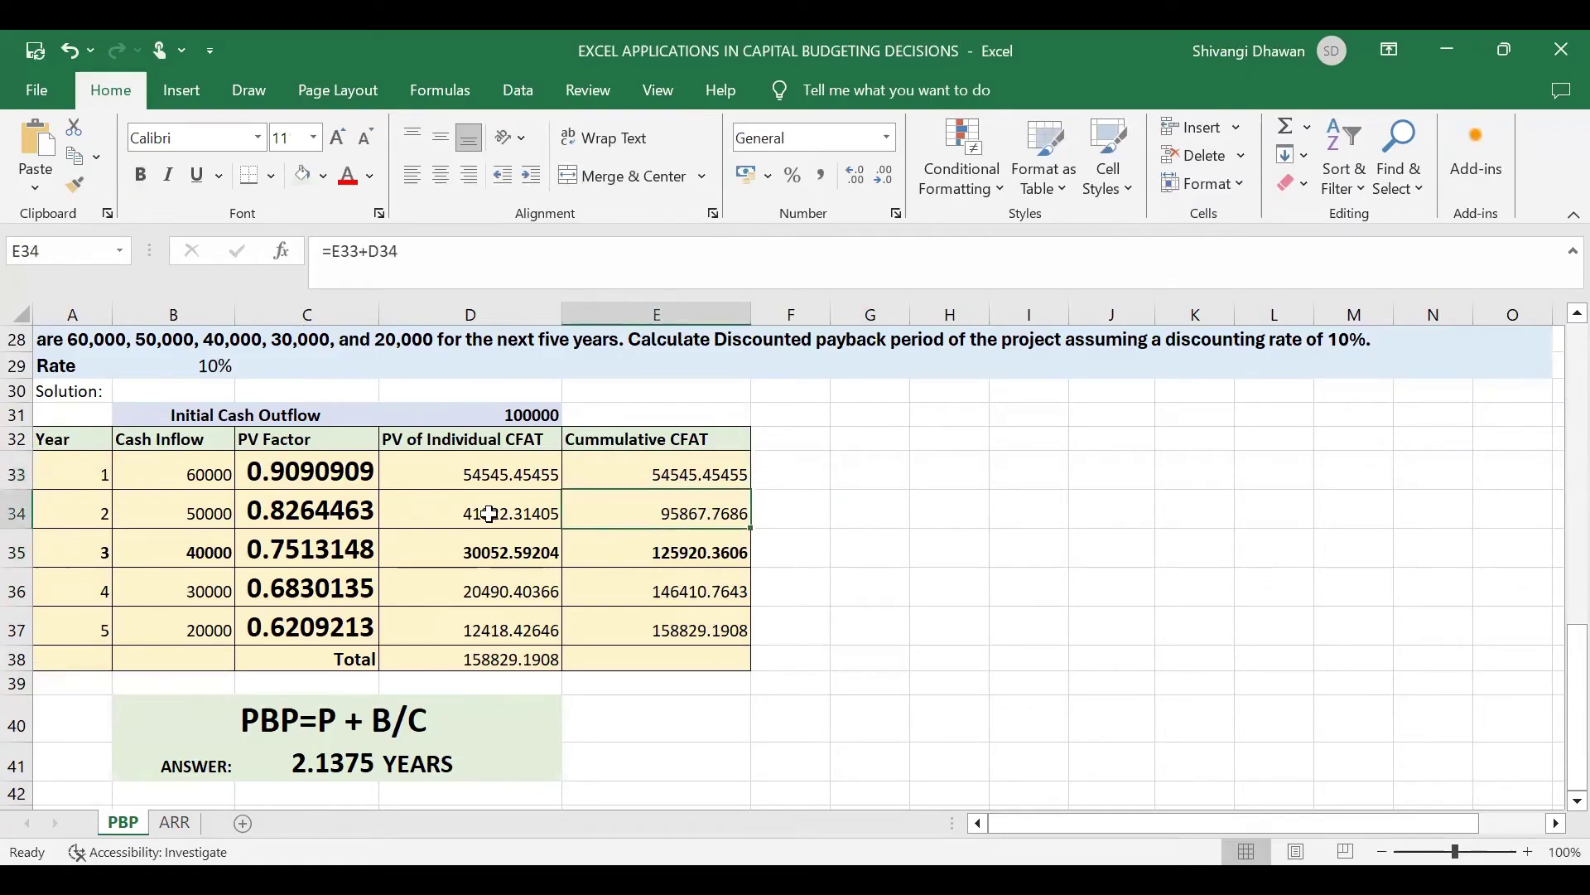
pyautogui.click(473, 514)
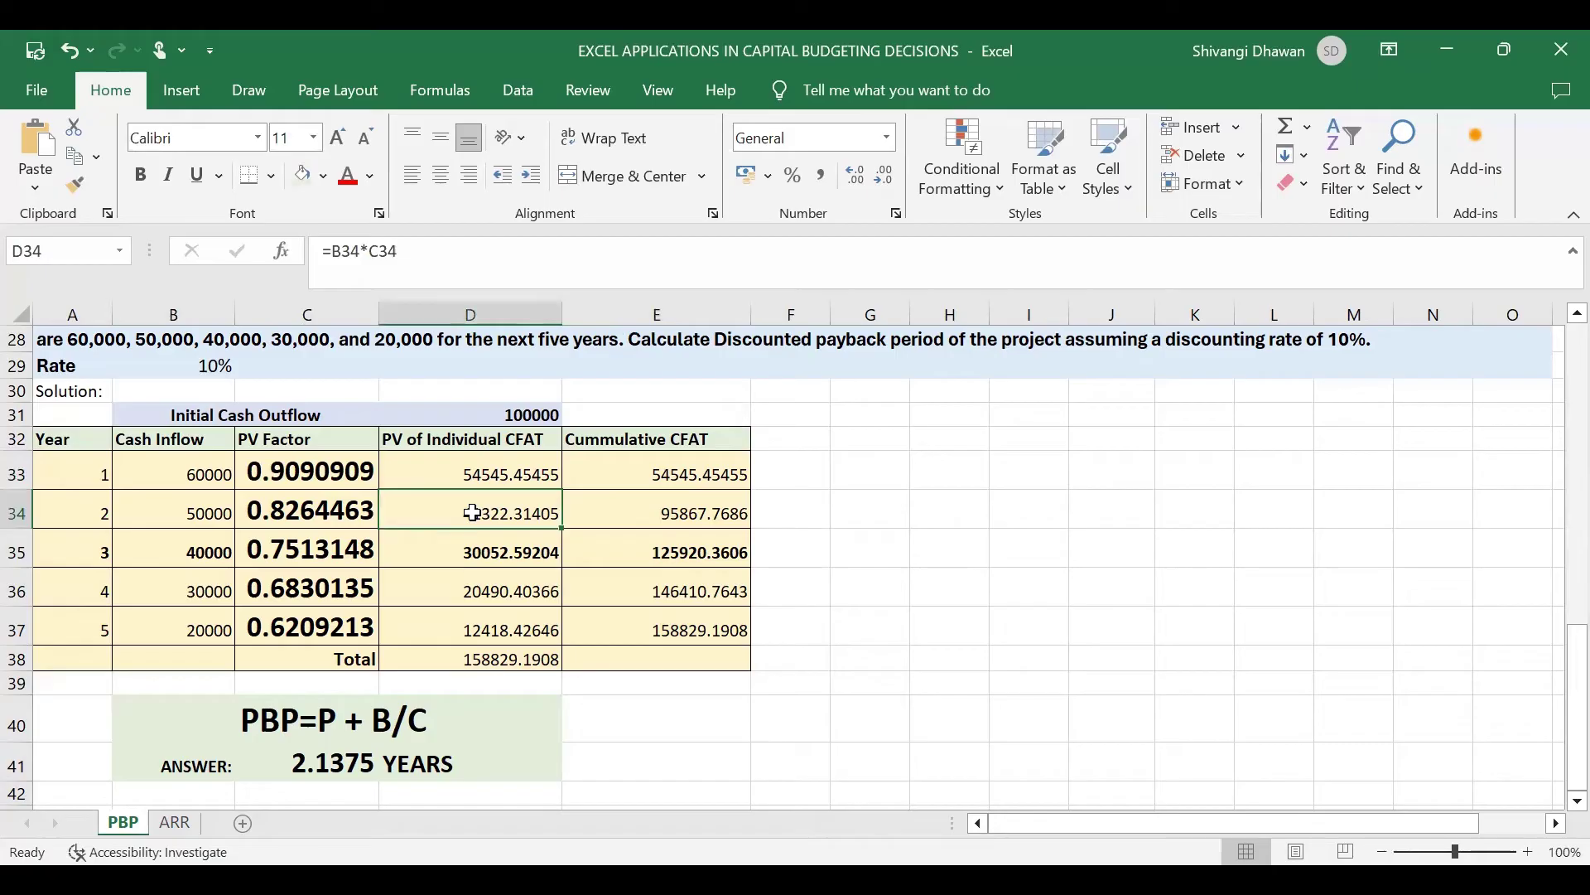
pyautogui.click(615, 470)
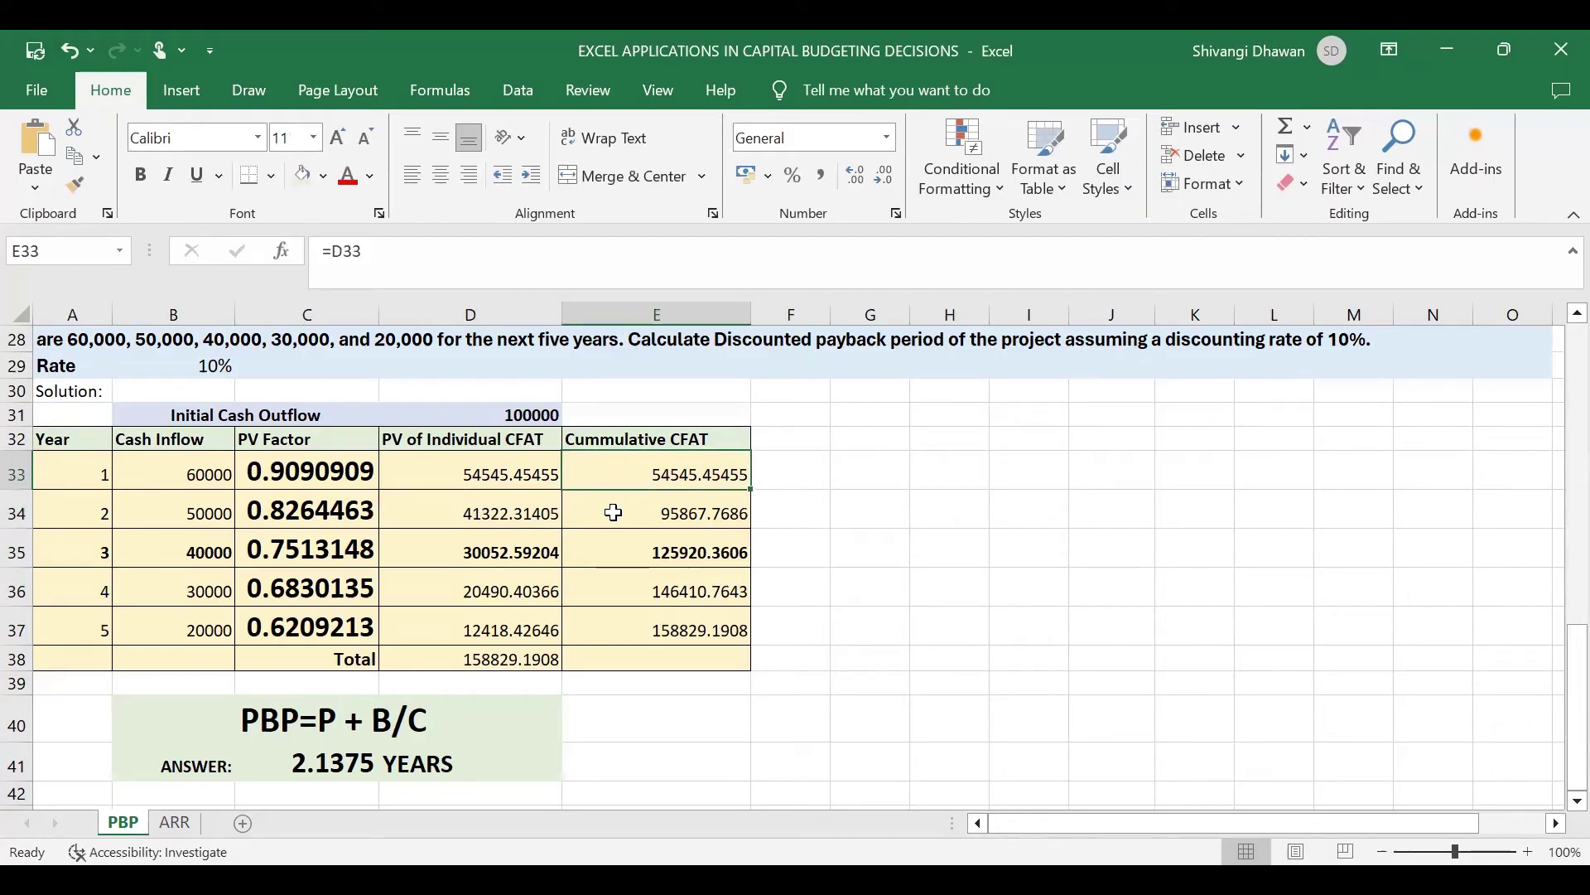
pyautogui.click(512, 555)
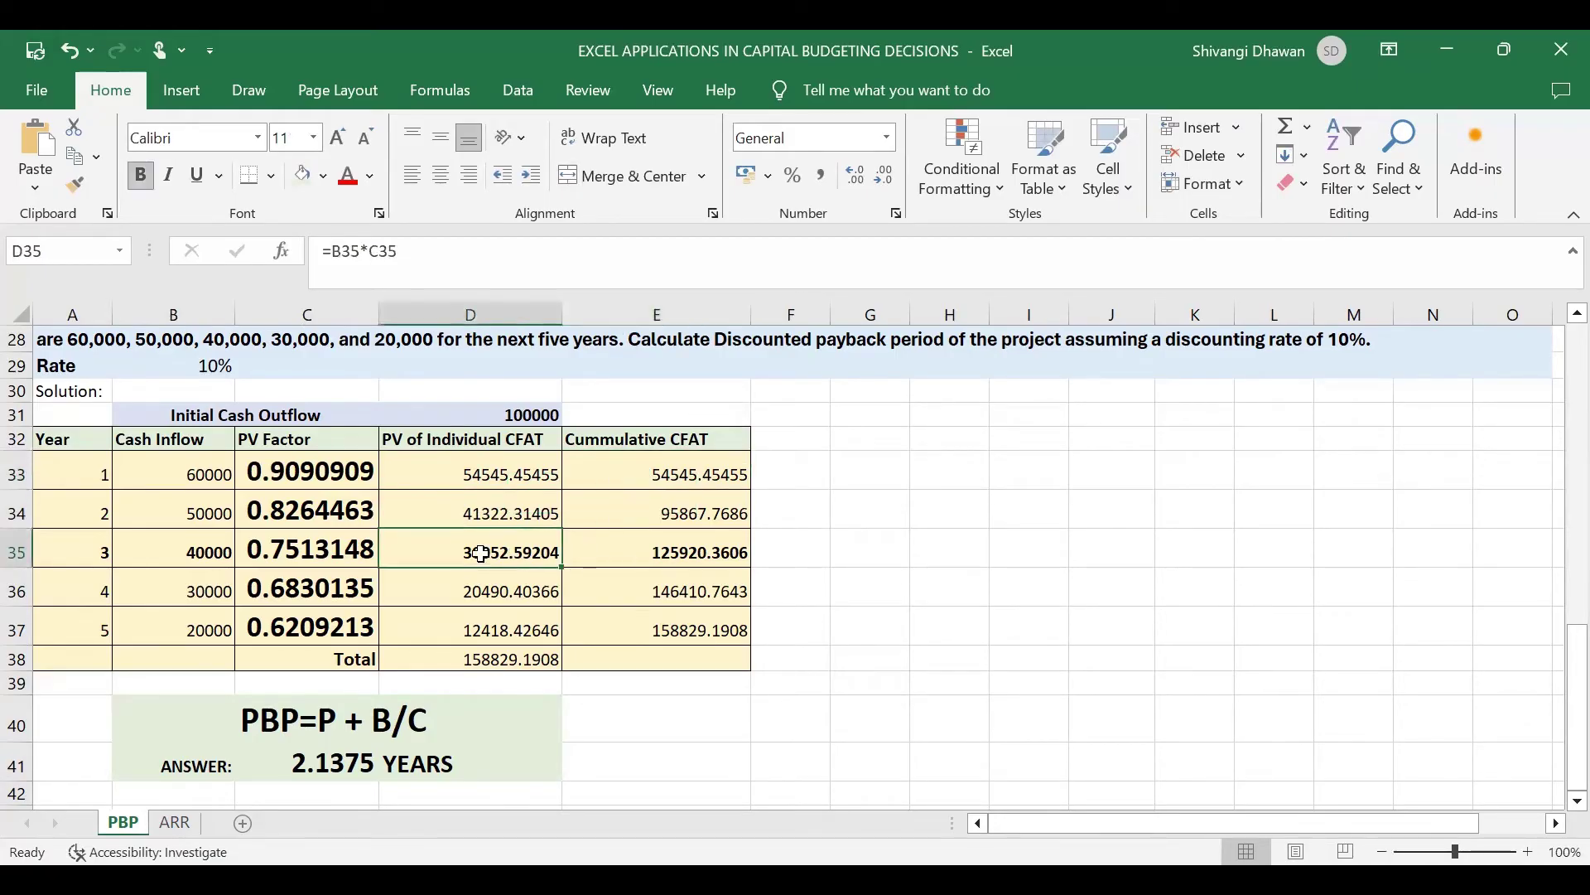
pyautogui.click(647, 513)
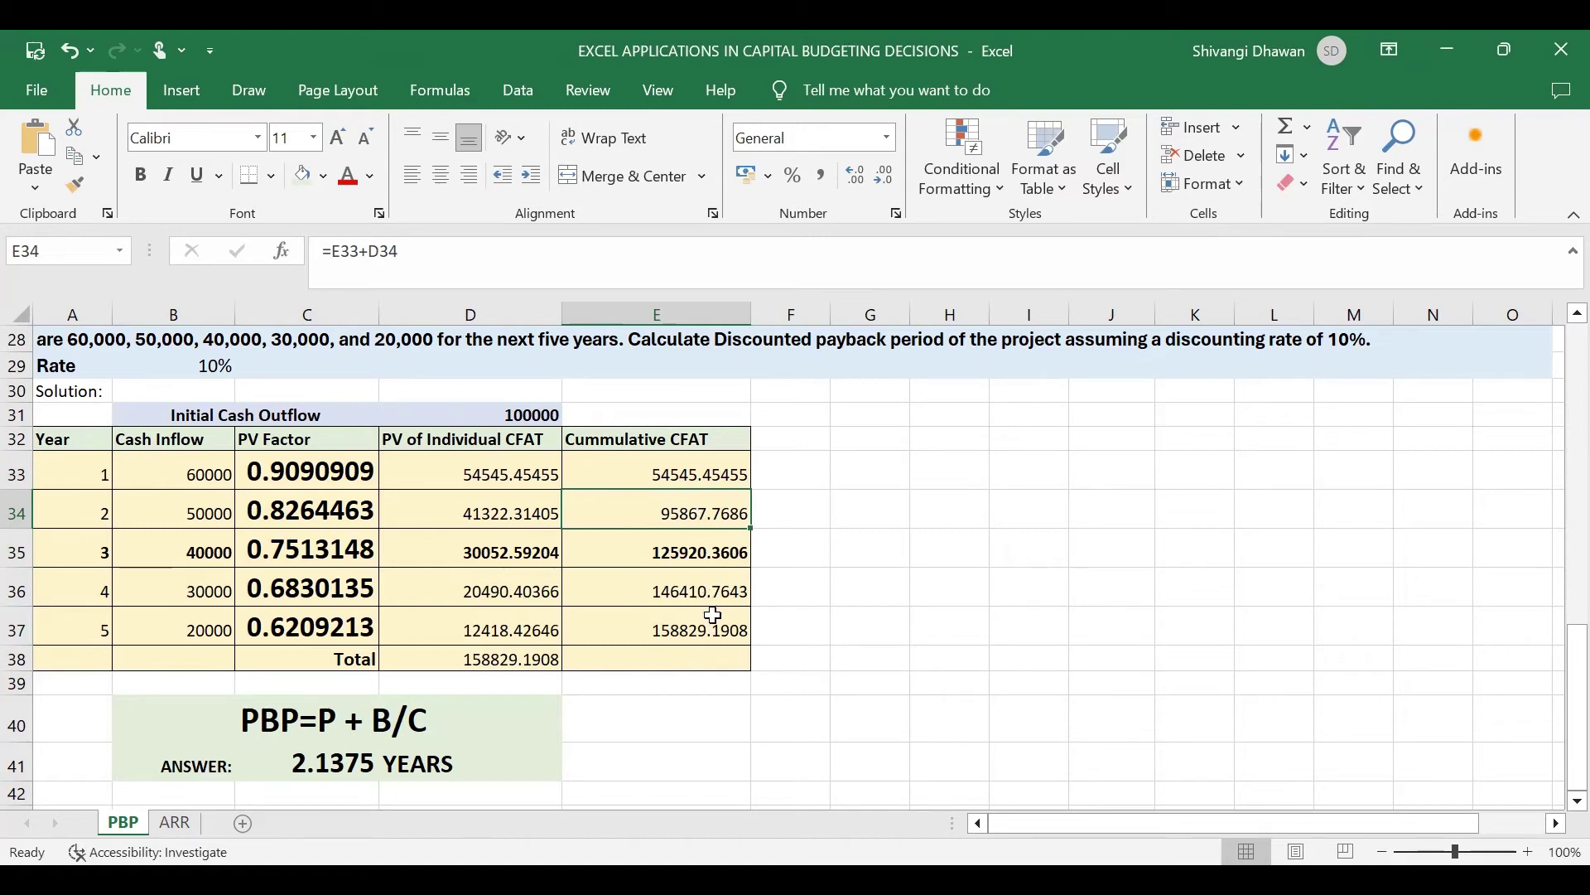
pyautogui.scroll(-1, 711, 618)
pyautogui.scroll(1, 716, 618)
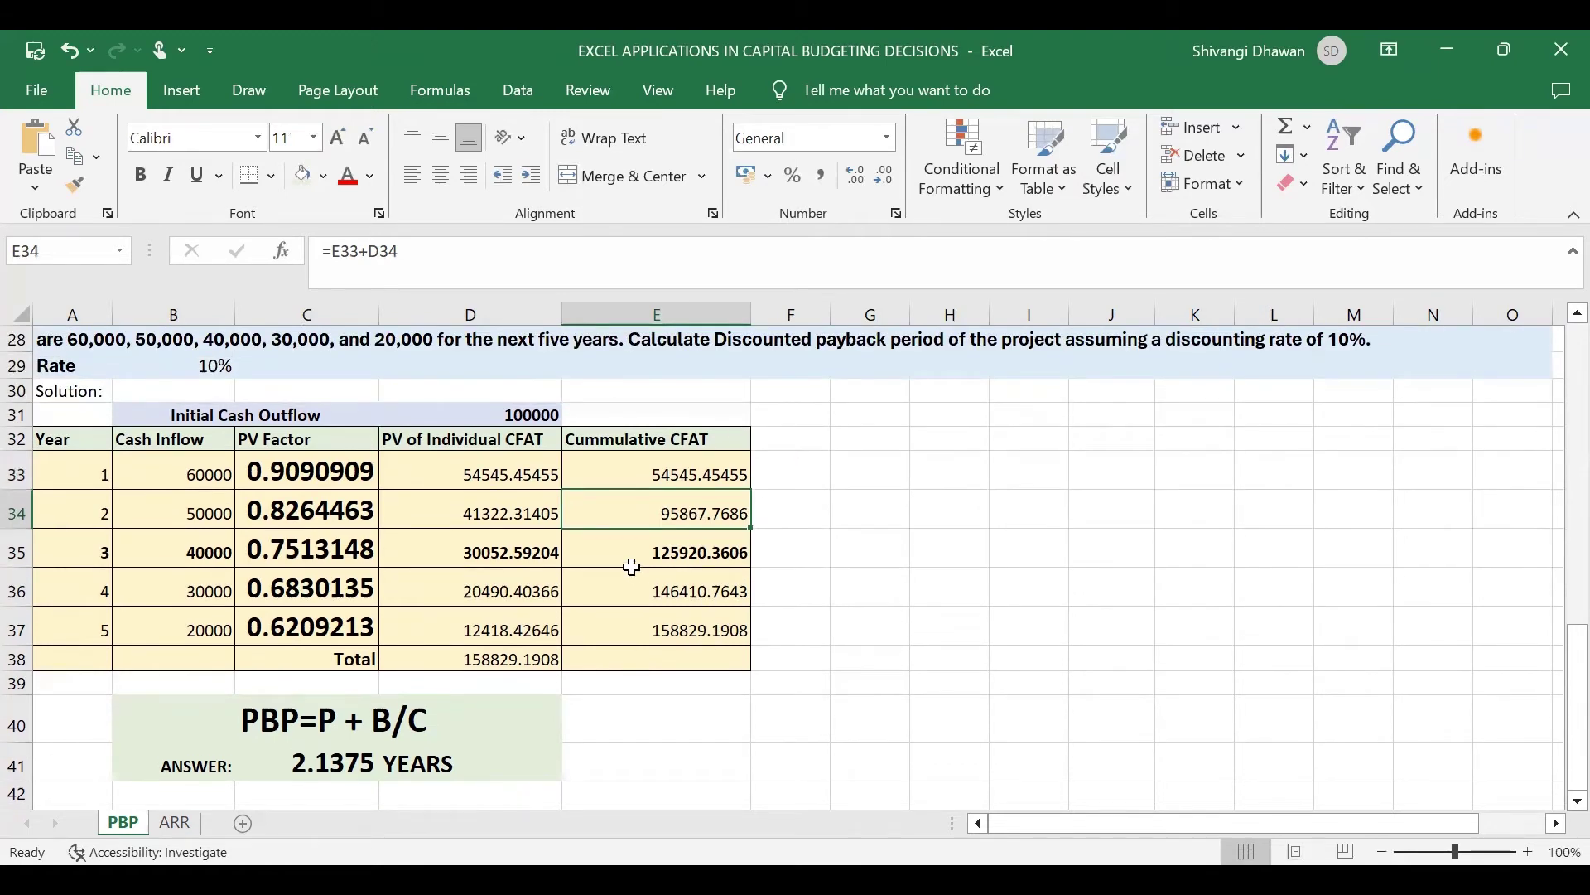
pyautogui.scroll(1, 580, 563)
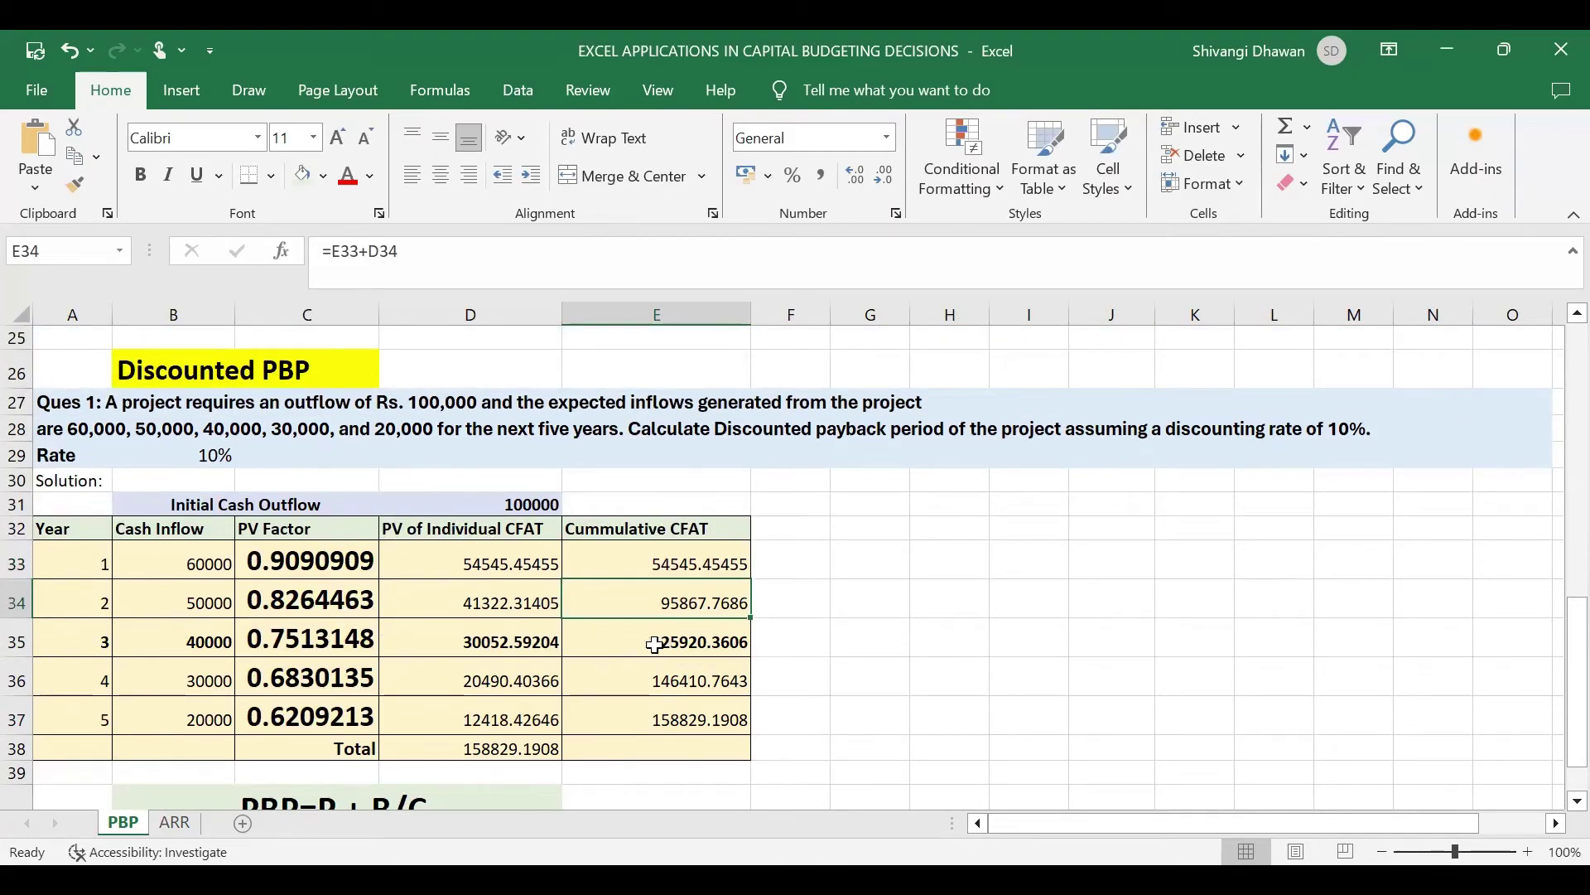
pyautogui.scroll(-1, 655, 645)
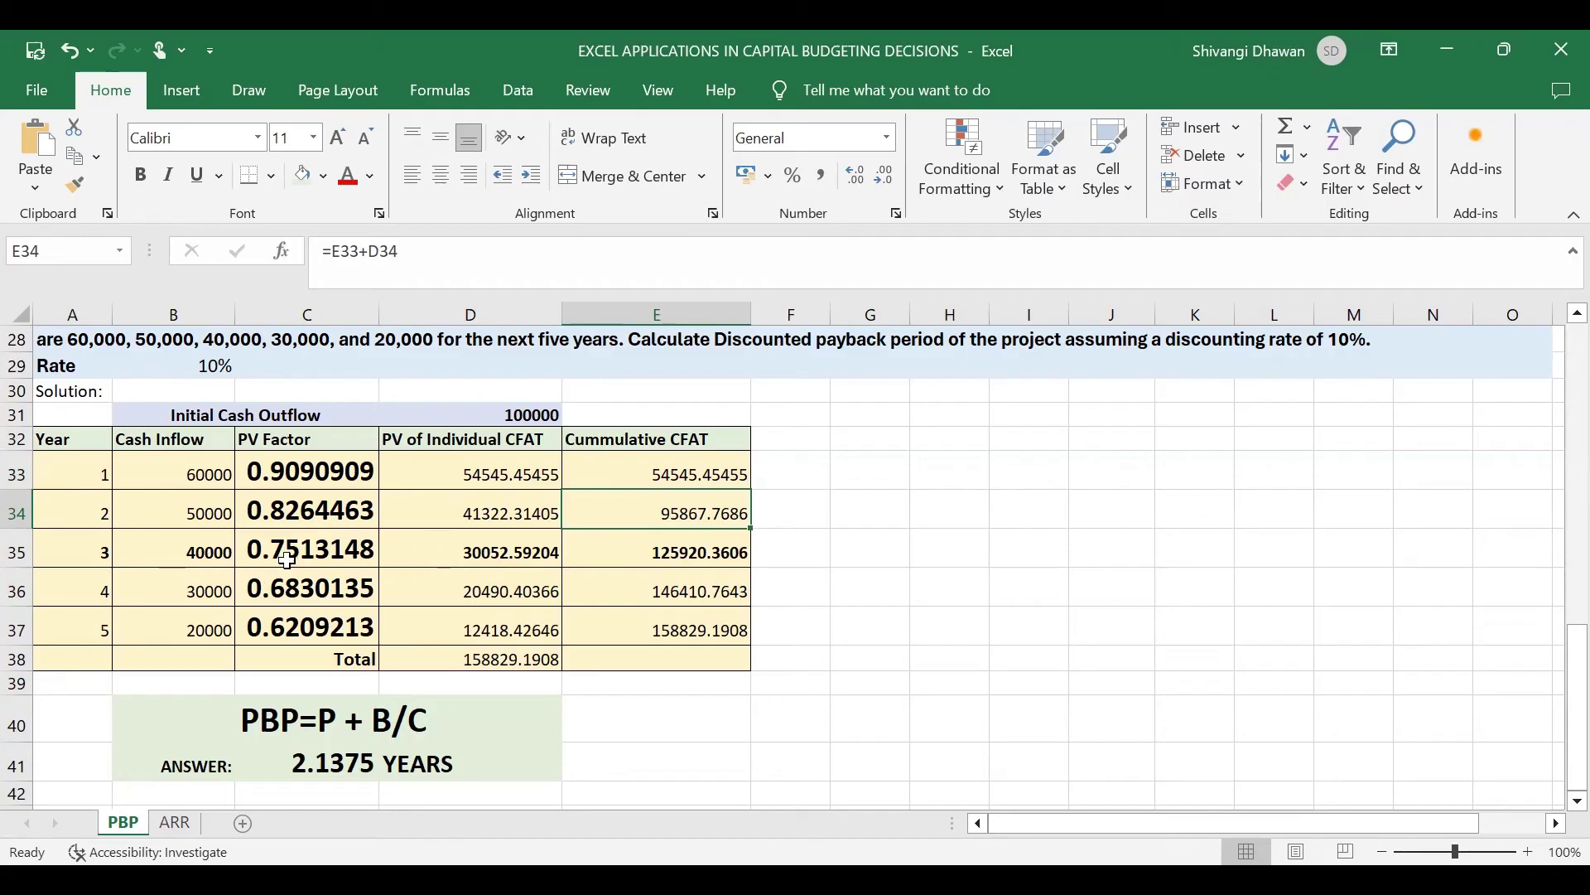
pyautogui.scroll(-1, 398, 637)
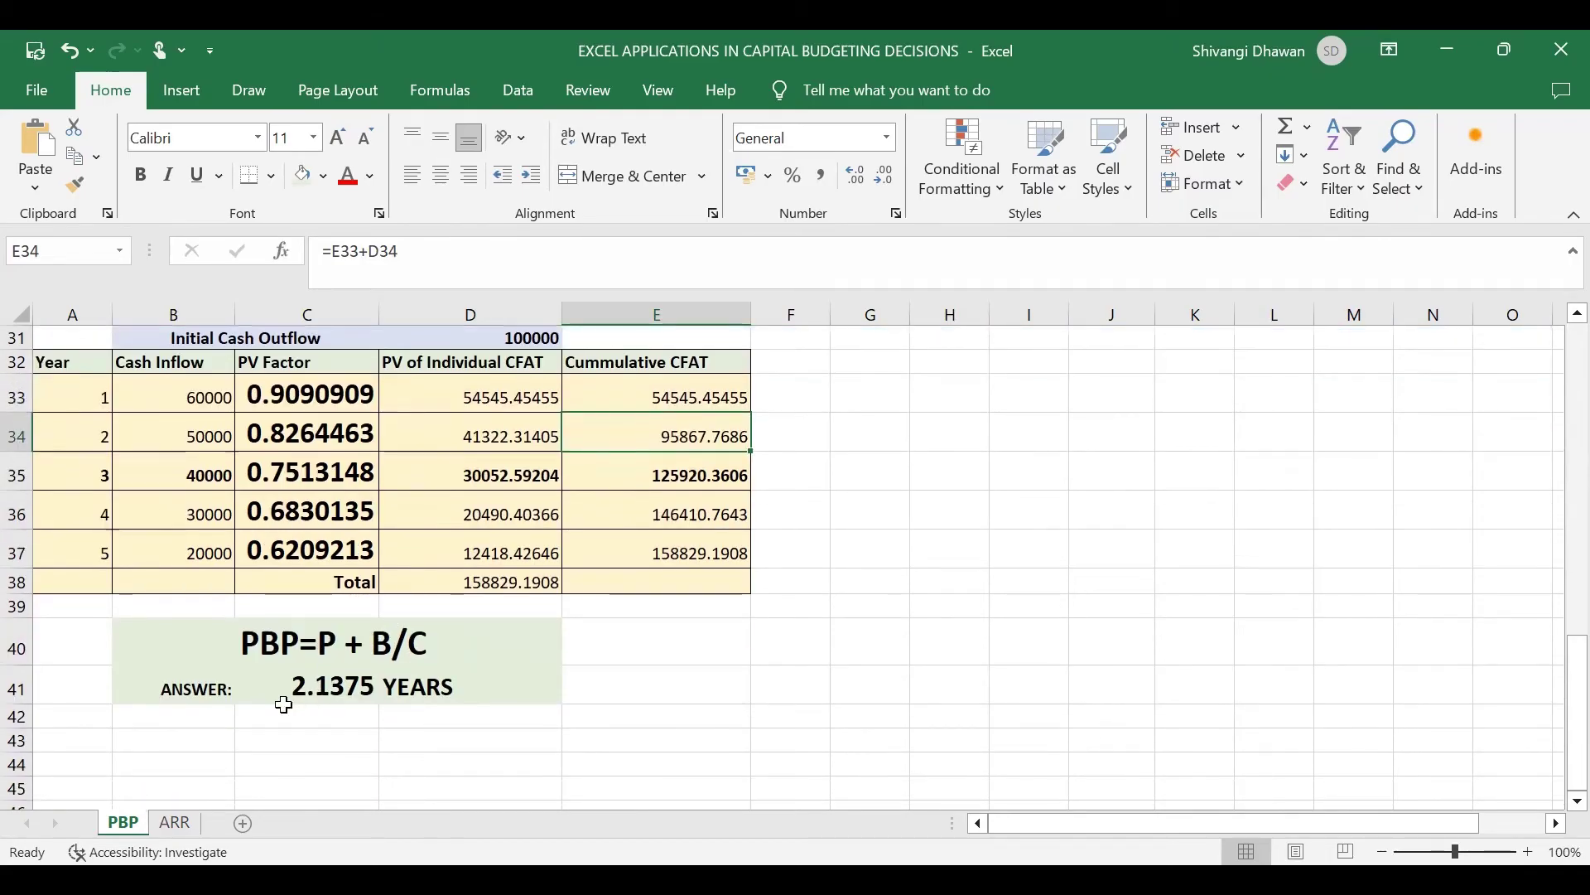
pyautogui.click(344, 689)
pyautogui.doubleClick(344, 688)
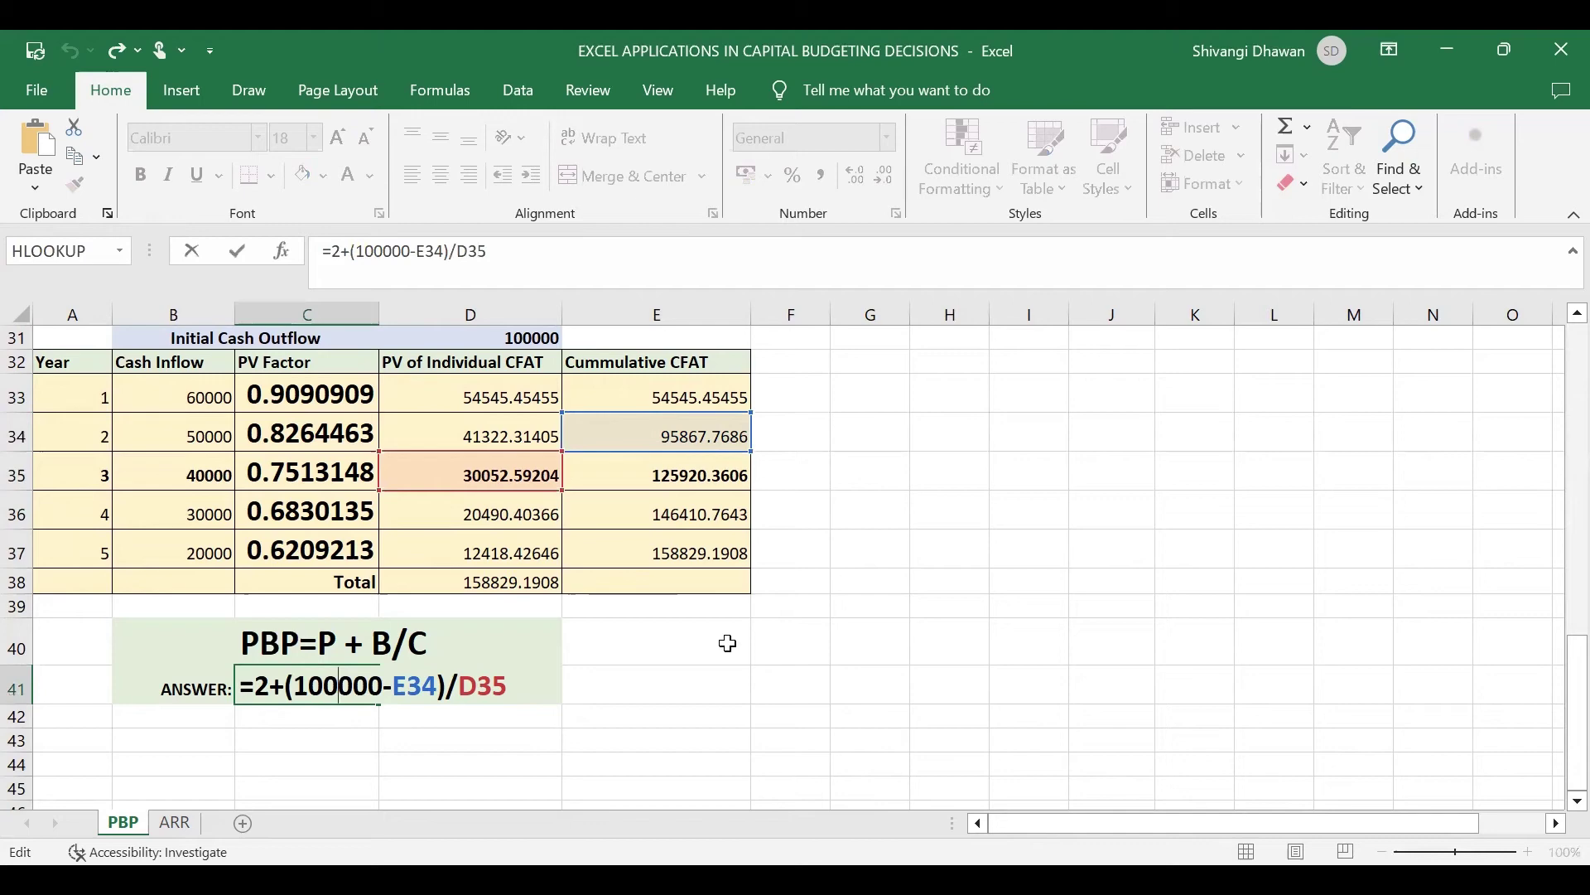
pyautogui.scroll(1, 726, 644)
pyautogui.scroll(1, 728, 644)
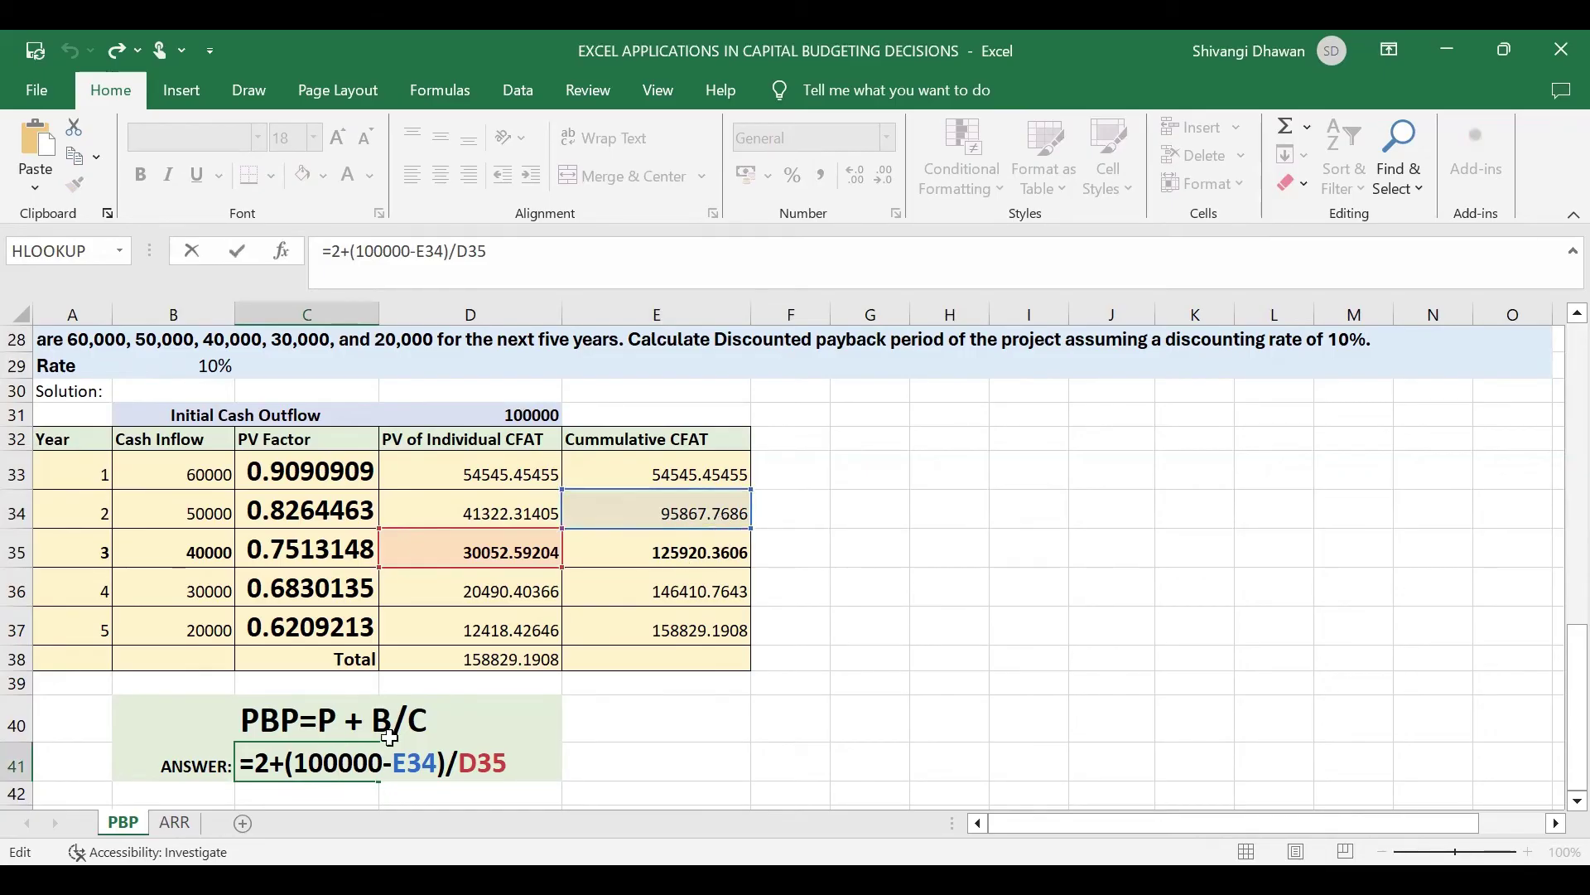
pyautogui.scroll(-1, 461, 680)
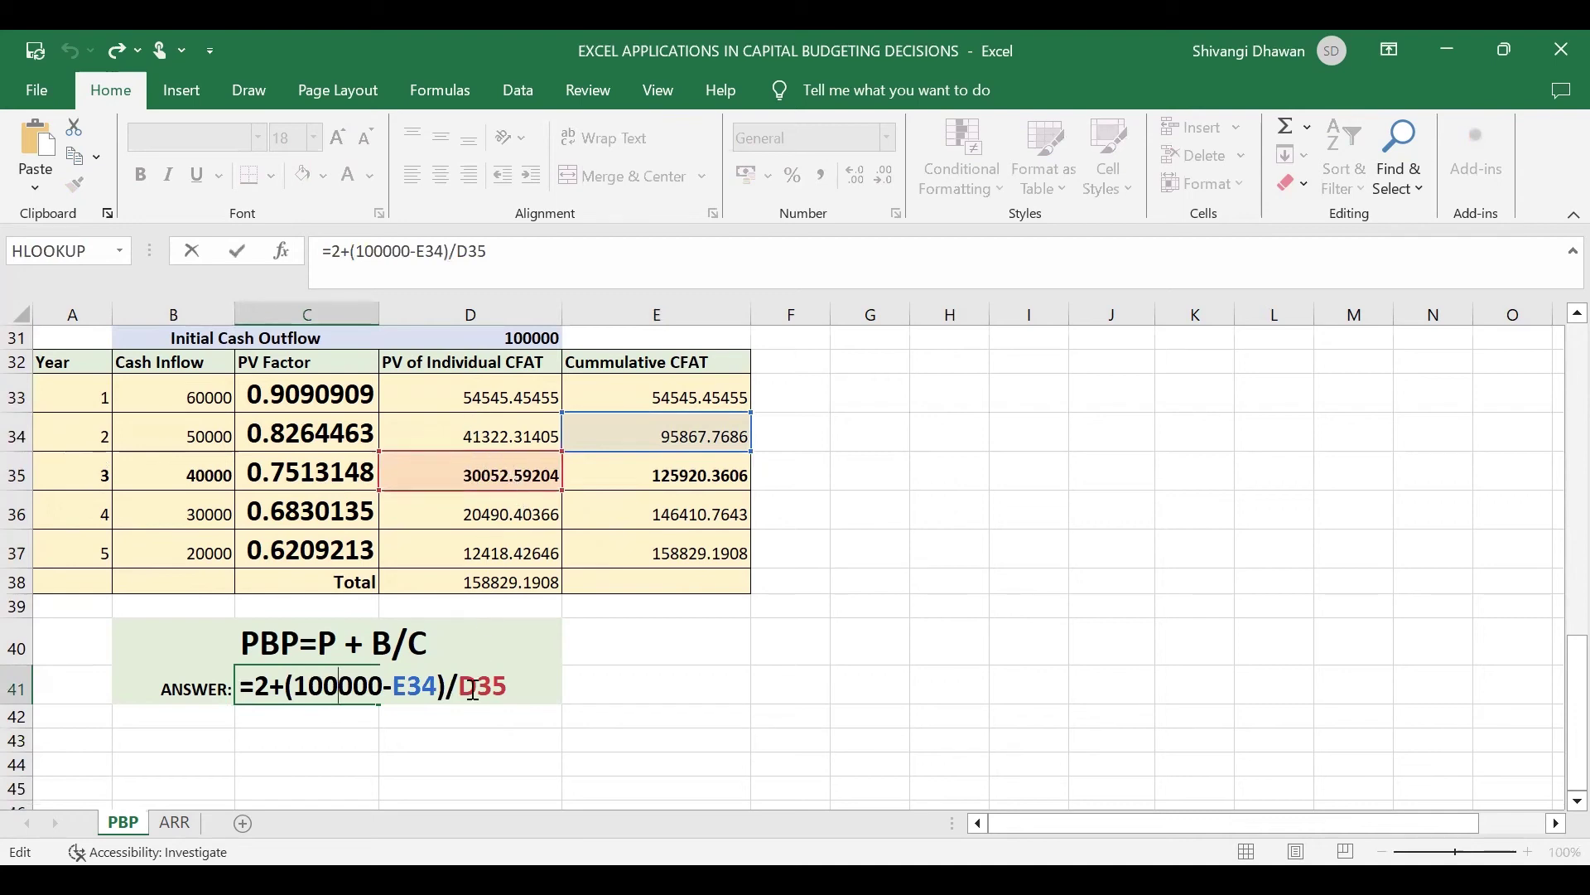
pyautogui.press('Return')
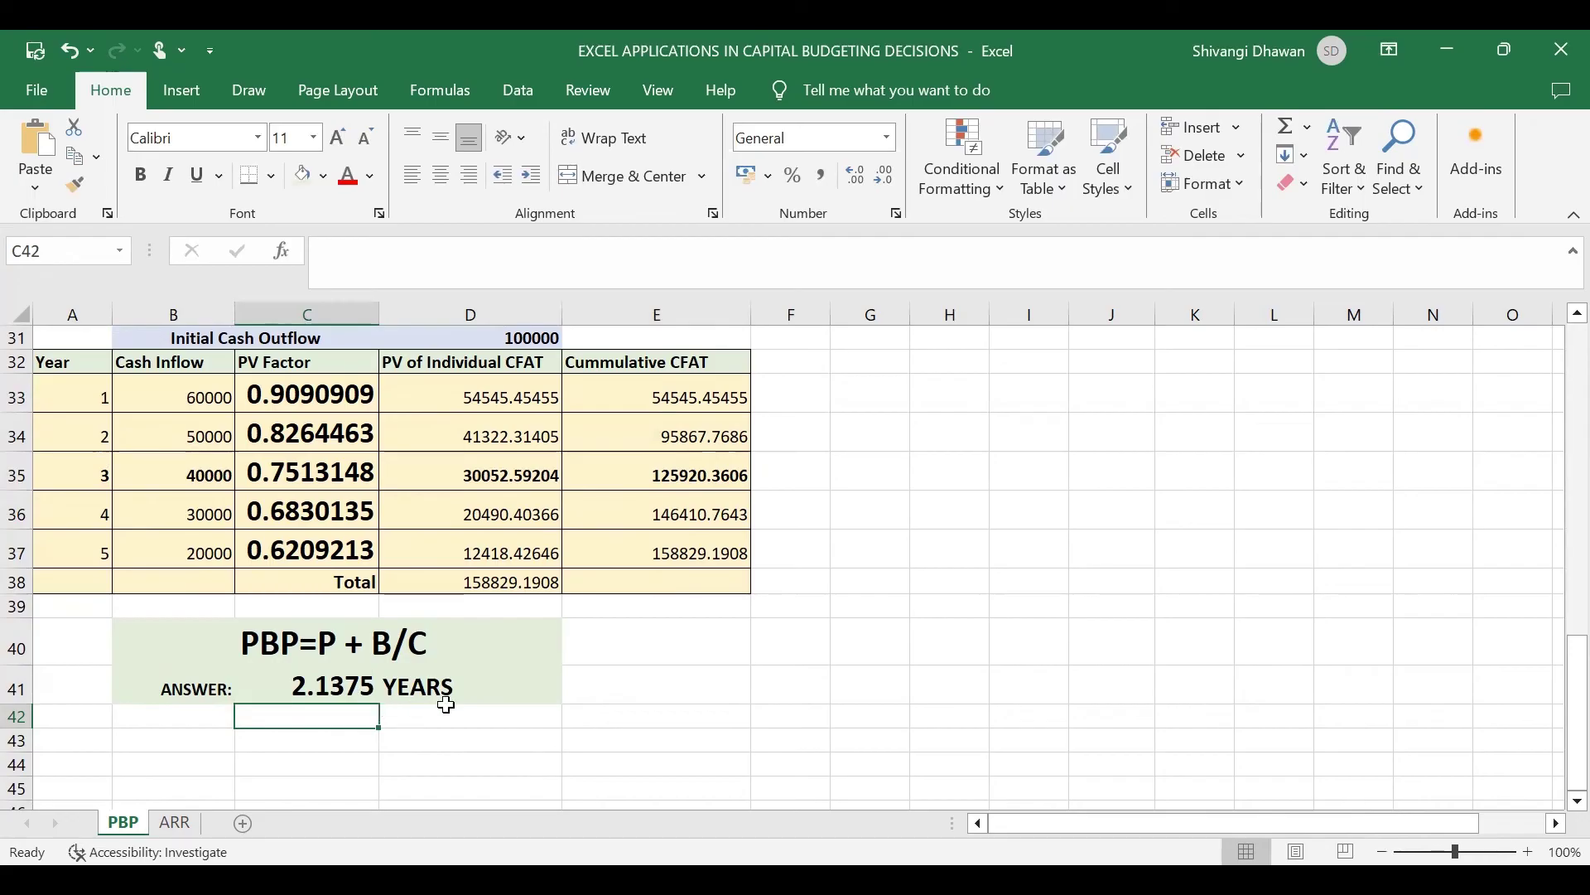
pyautogui.click(311, 679)
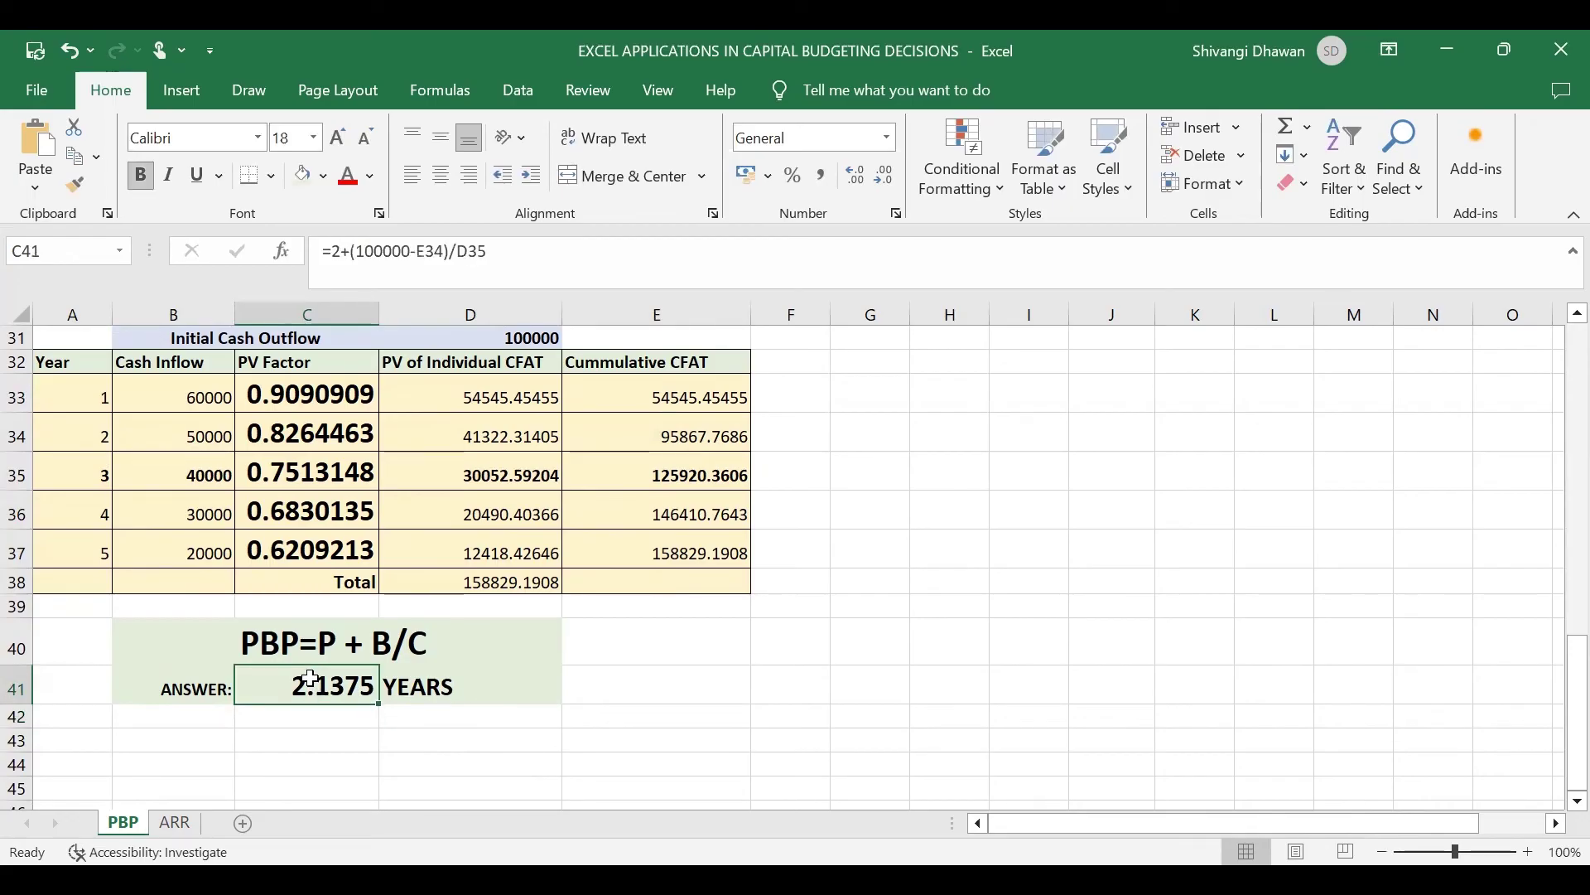